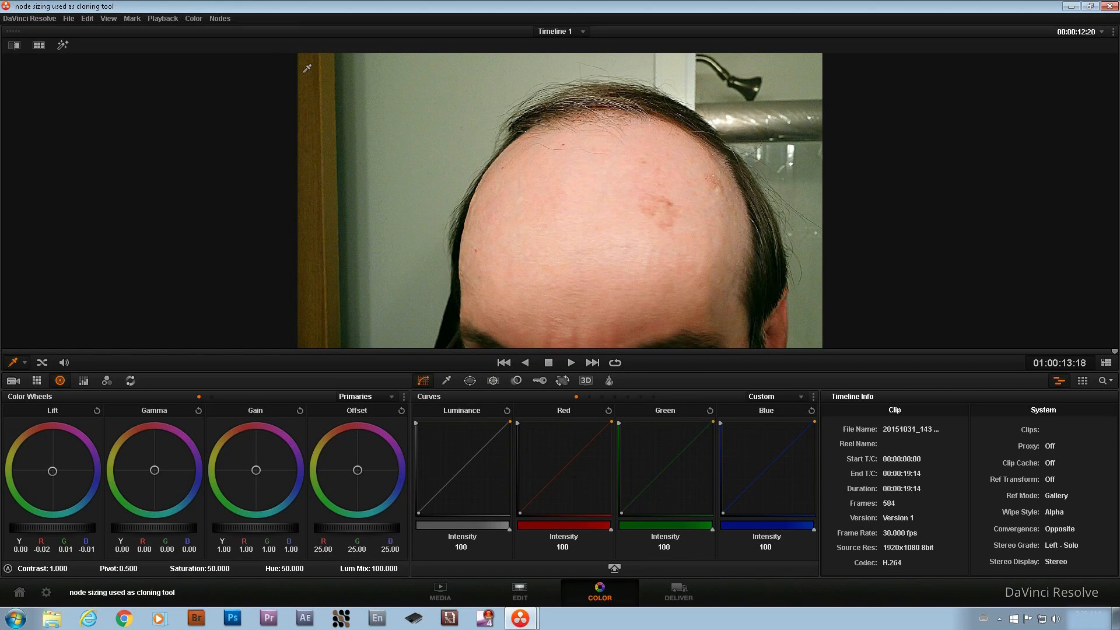
Step: Add a second serial node after the first node and enlarge the viewer again
{"action": "key", "text": "alt+f"}
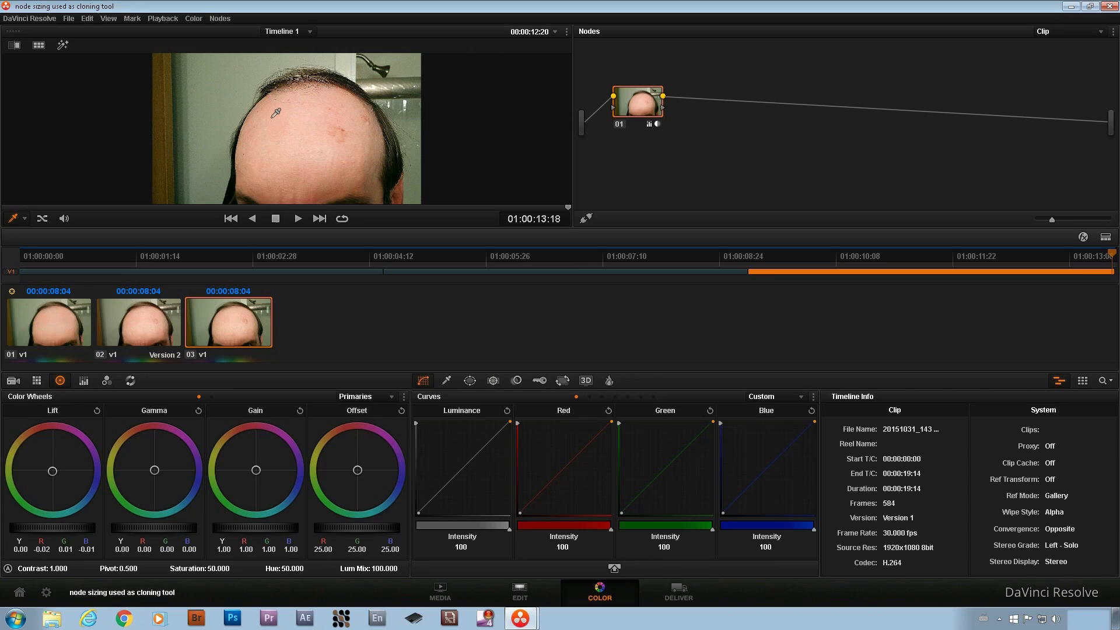
{"action": "key", "text": "alt+s"}
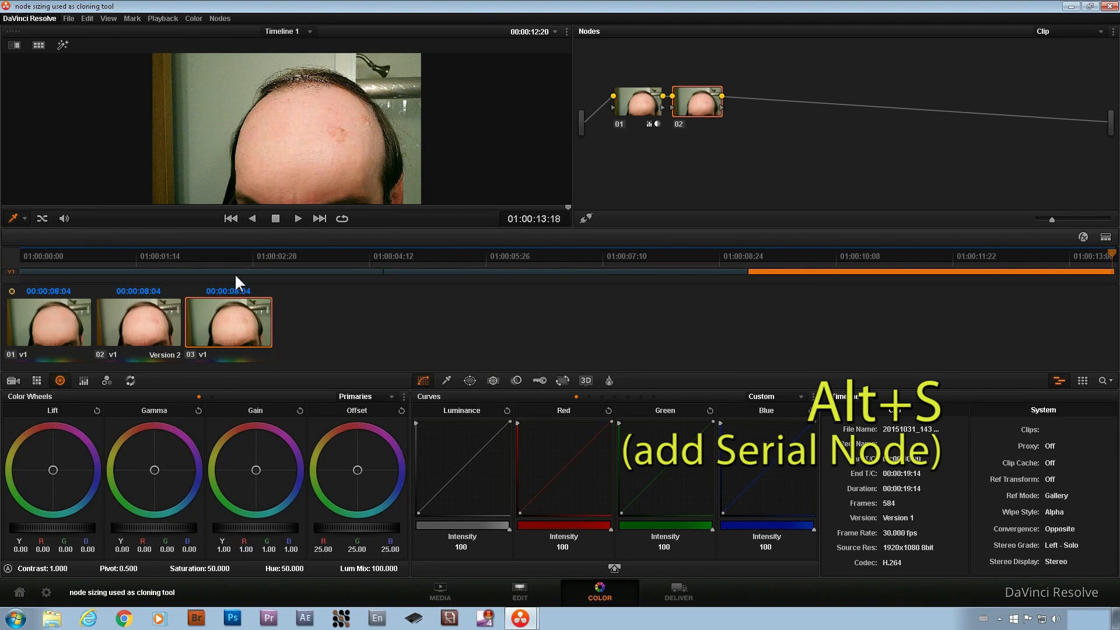
{"action": "key", "text": "alt+f"}
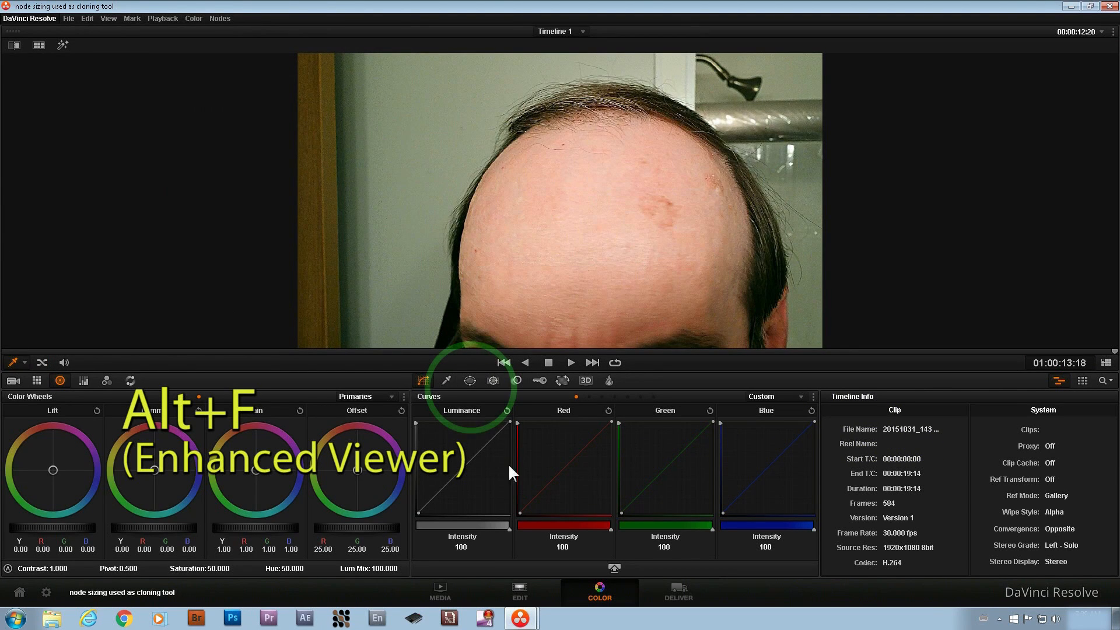
Step: Enable a circular window on the node, move it over the forehead blemish and soften its edge
{"action": "left_click", "coordinate": [469, 379]}
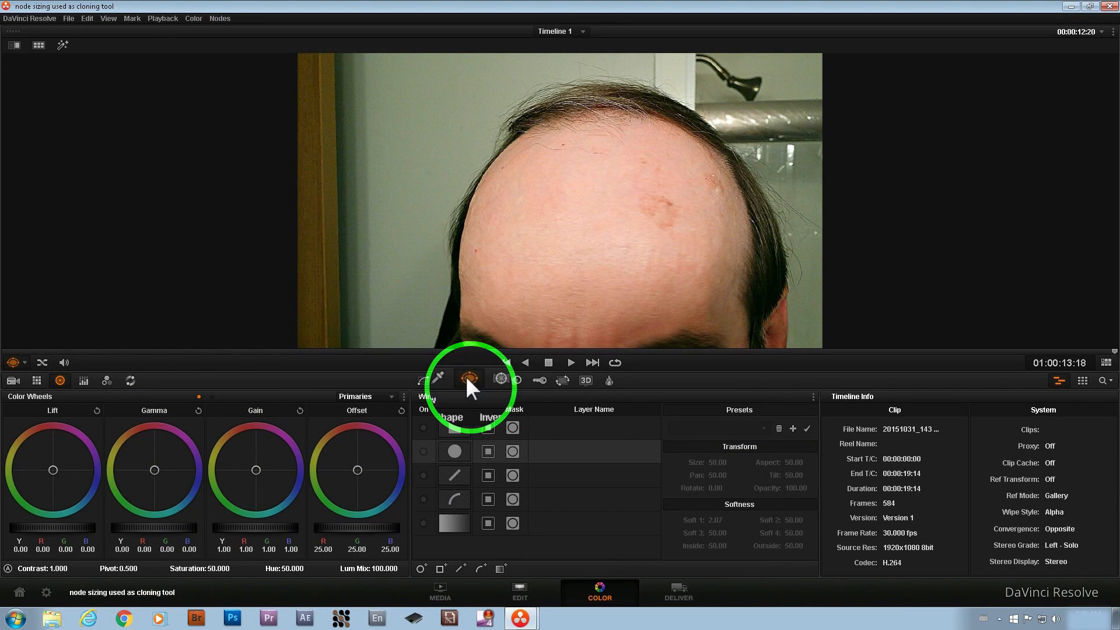
{"action": "left_click", "coordinate": [423, 450]}
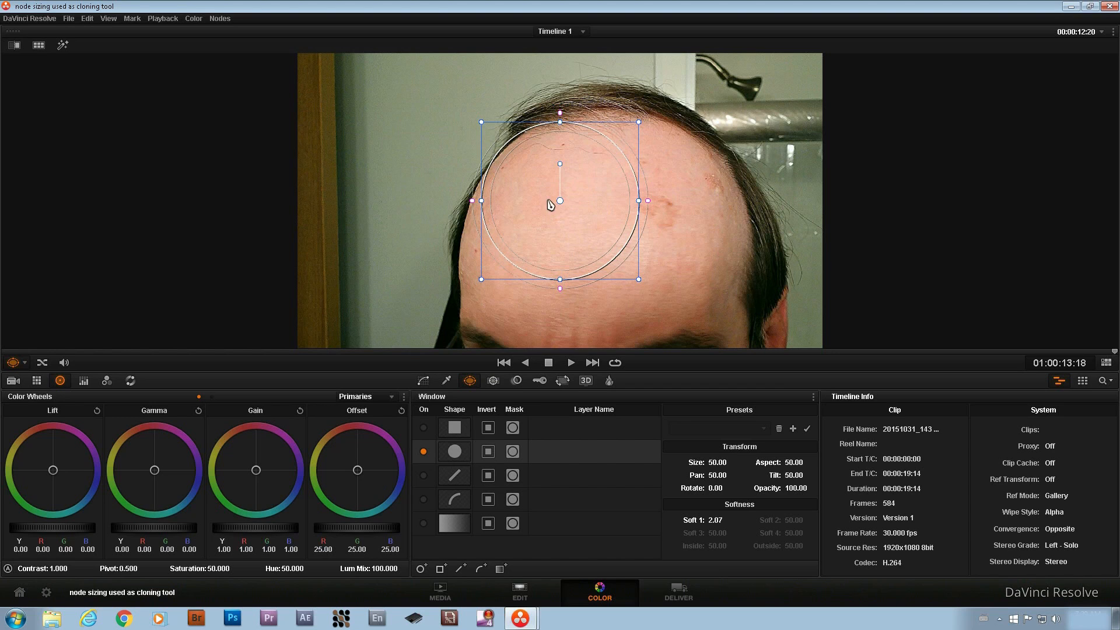
{"action": "left_click_drag", "start_coordinate": [561, 202], "coordinate": [658, 211]}
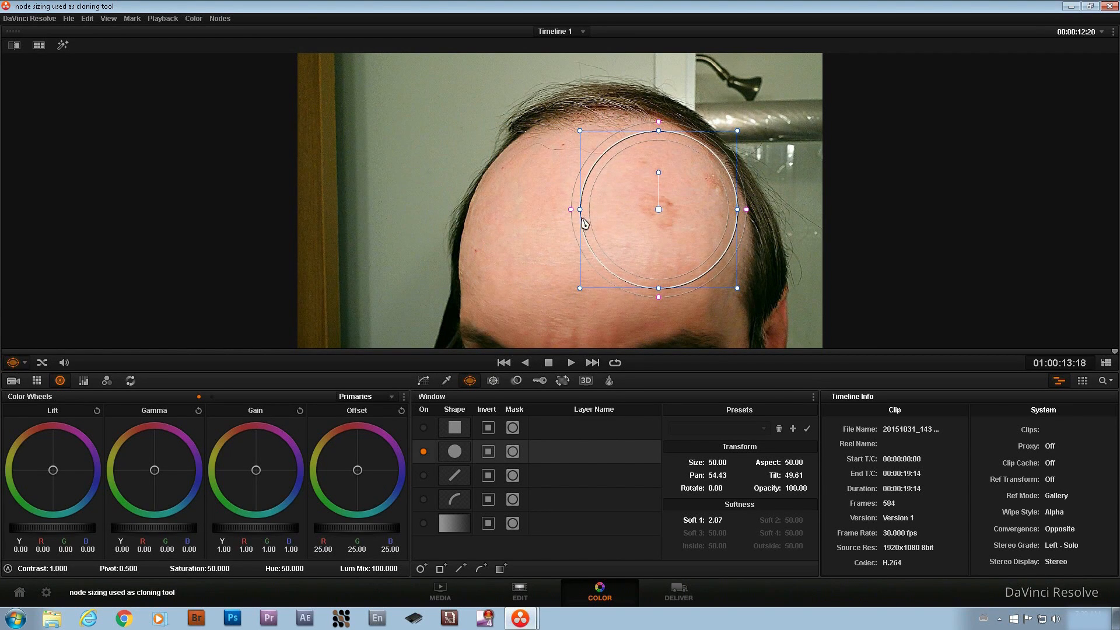
{"action": "left_click_drag", "start_coordinate": [579, 212], "coordinate": [625, 212]}
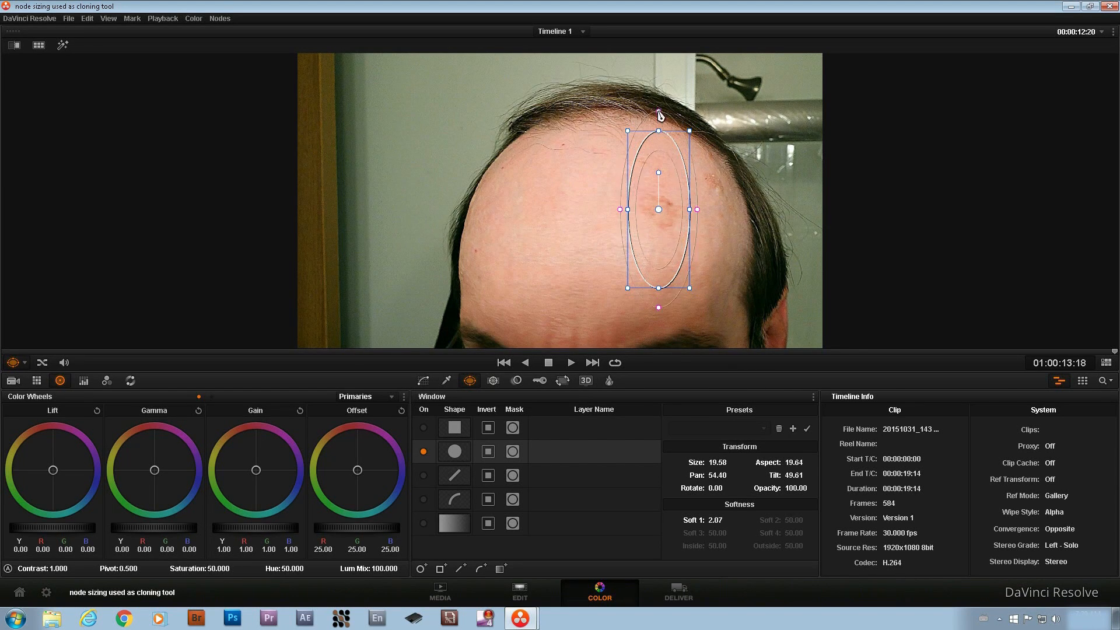
{"action": "left_click_drag", "start_coordinate": [658, 123], "coordinate": [659, 105]}
{"action": "left_click_drag", "start_coordinate": [661, 290], "coordinate": [670, 241]}
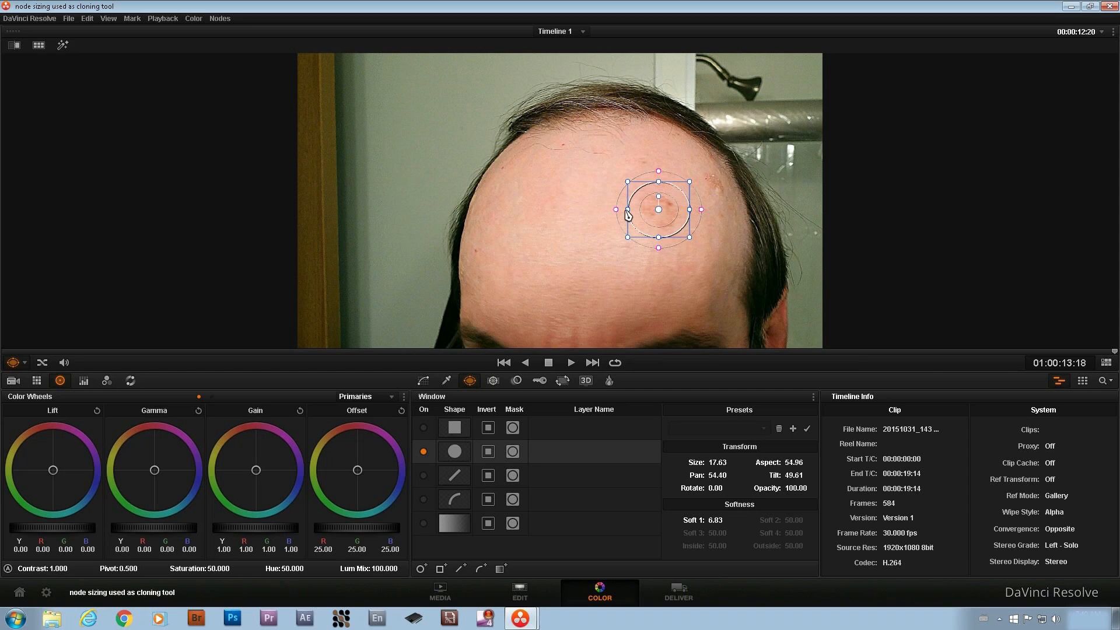
Step: Shrink the window into a small tilted oval fitted tightly around the blemish
{"action": "left_click_drag", "start_coordinate": [627, 215], "coordinate": [636, 215]}
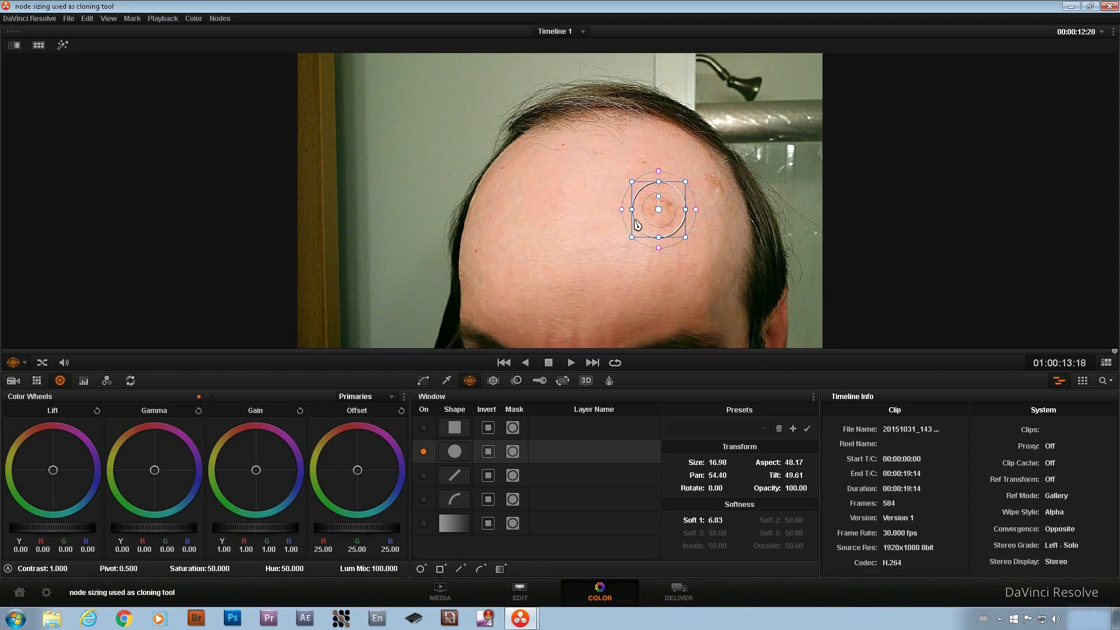
{"action": "left_click_drag", "start_coordinate": [632, 213], "coordinate": [639, 212]}
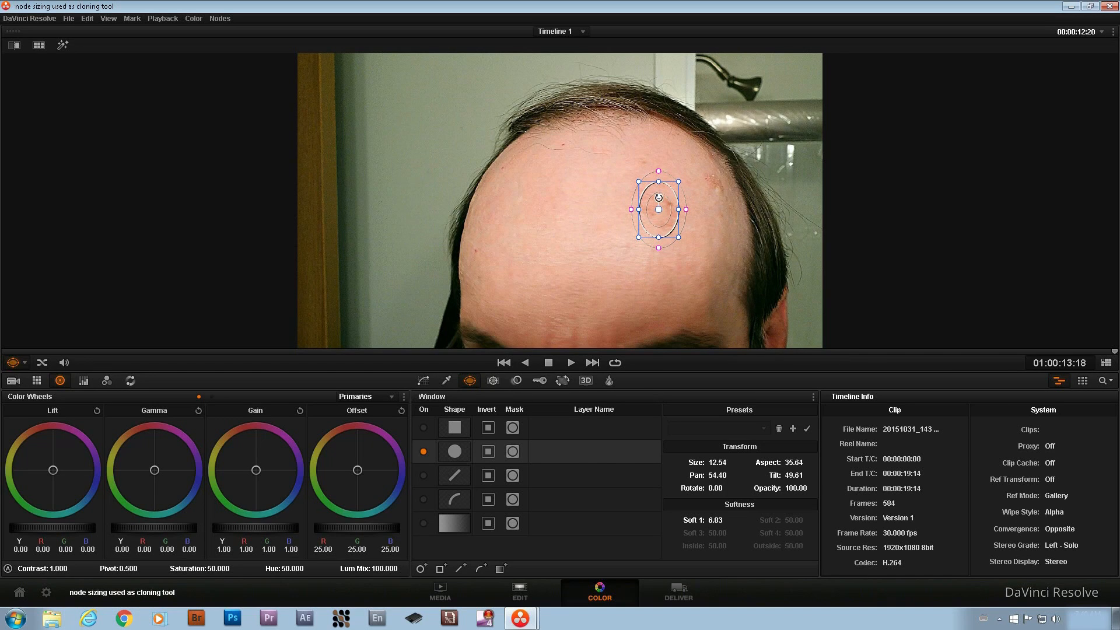
{"action": "left_click_drag", "start_coordinate": [658, 198], "coordinate": [655, 197]}
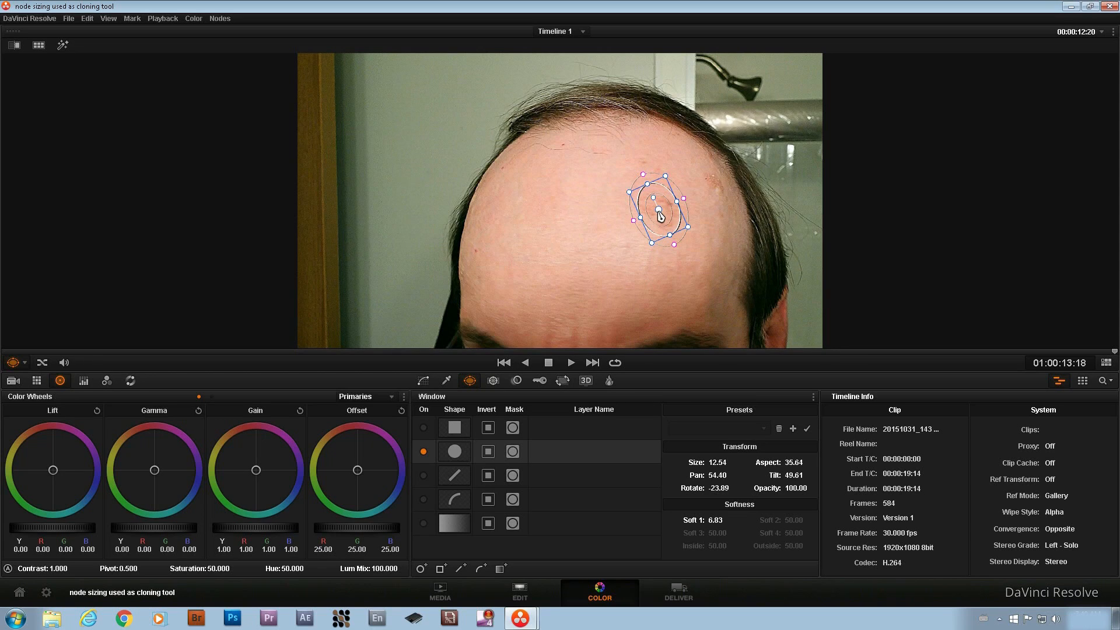
{"action": "left_click_drag", "start_coordinate": [660, 216], "coordinate": [665, 217]}
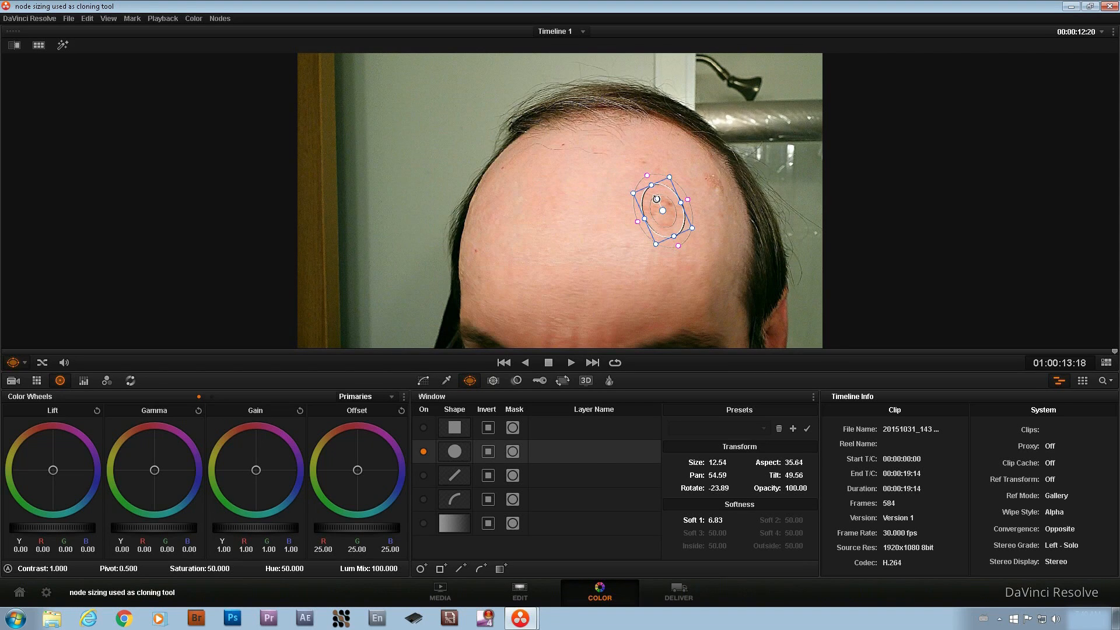
{"action": "left_click_drag", "start_coordinate": [656, 199], "coordinate": [652, 203]}
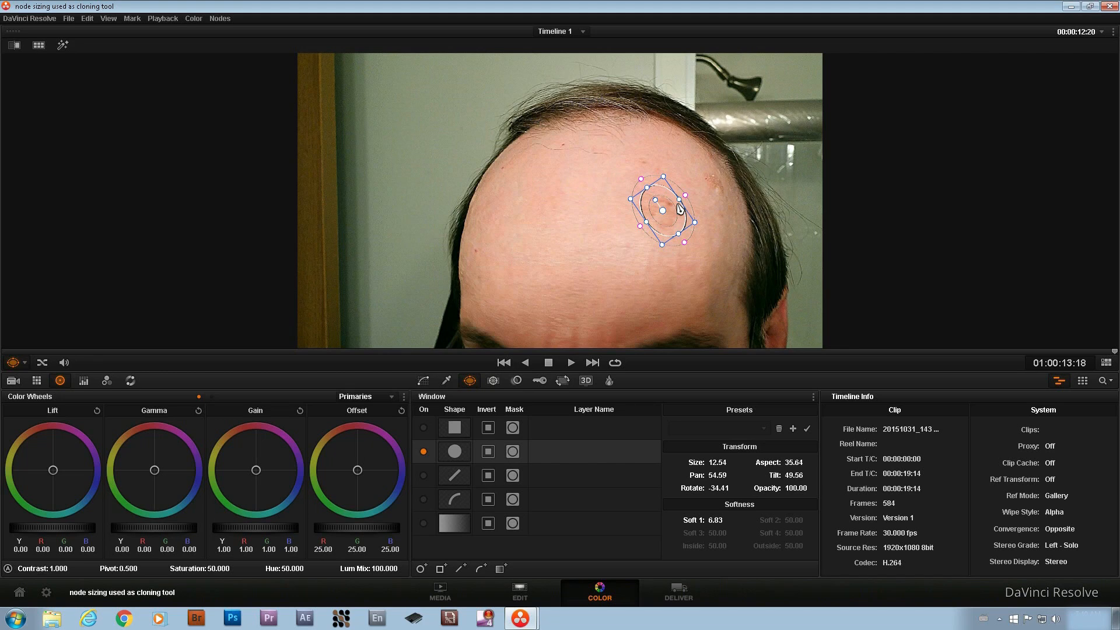
{"action": "left_click_drag", "start_coordinate": [680, 205], "coordinate": [678, 205]}
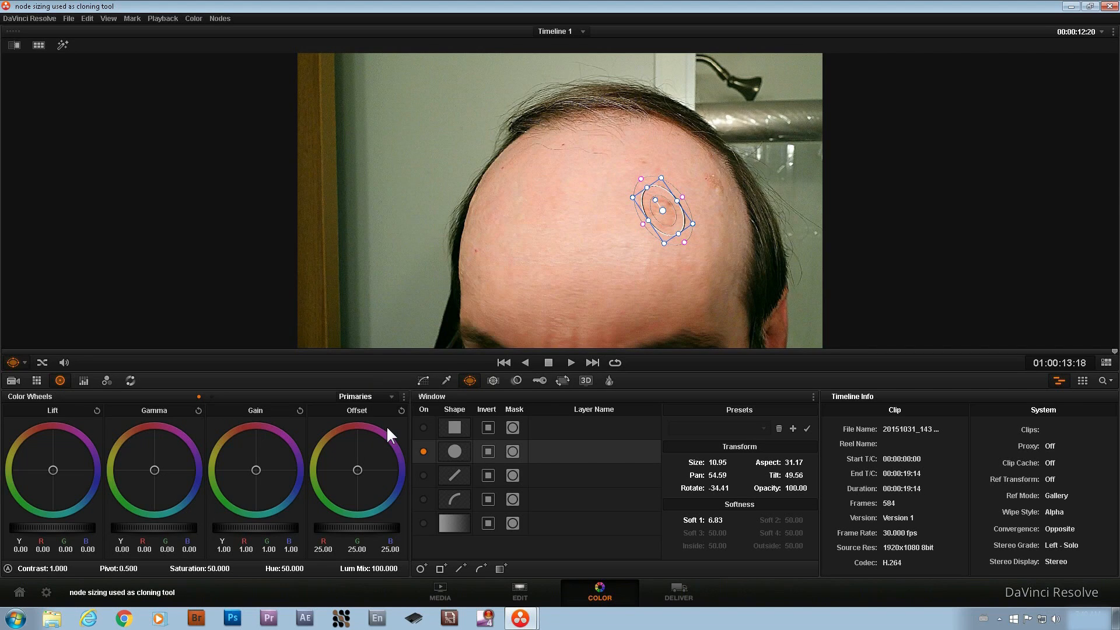
Step: Track the oval window backward through the clip and loop playback to check it
{"action": "left_click", "coordinate": [493, 379]}
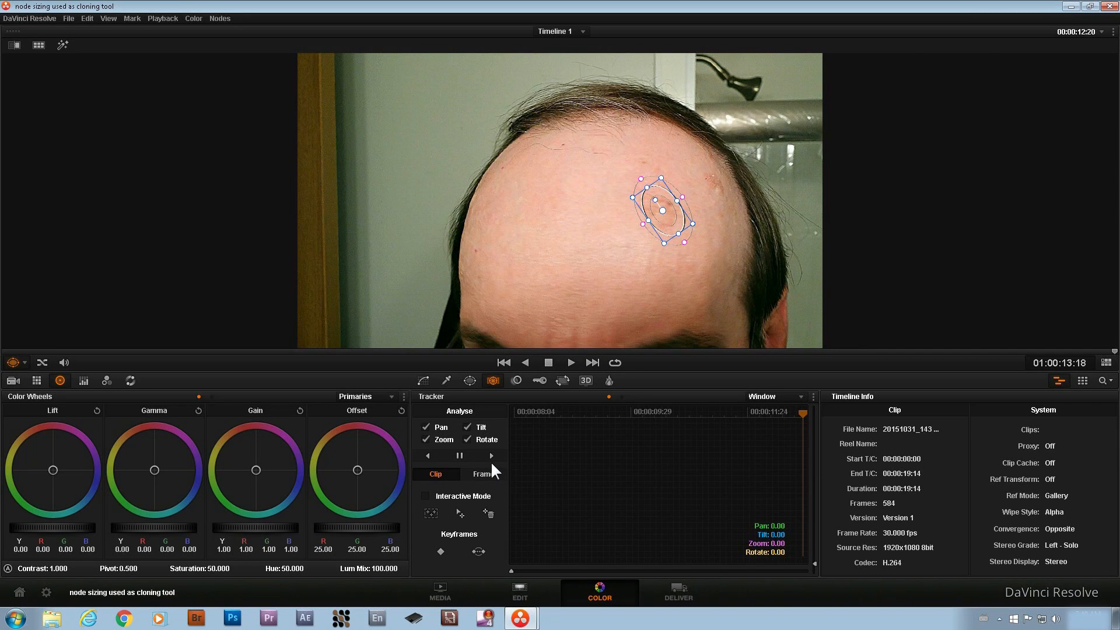
{"action": "left_click", "coordinate": [429, 455]}
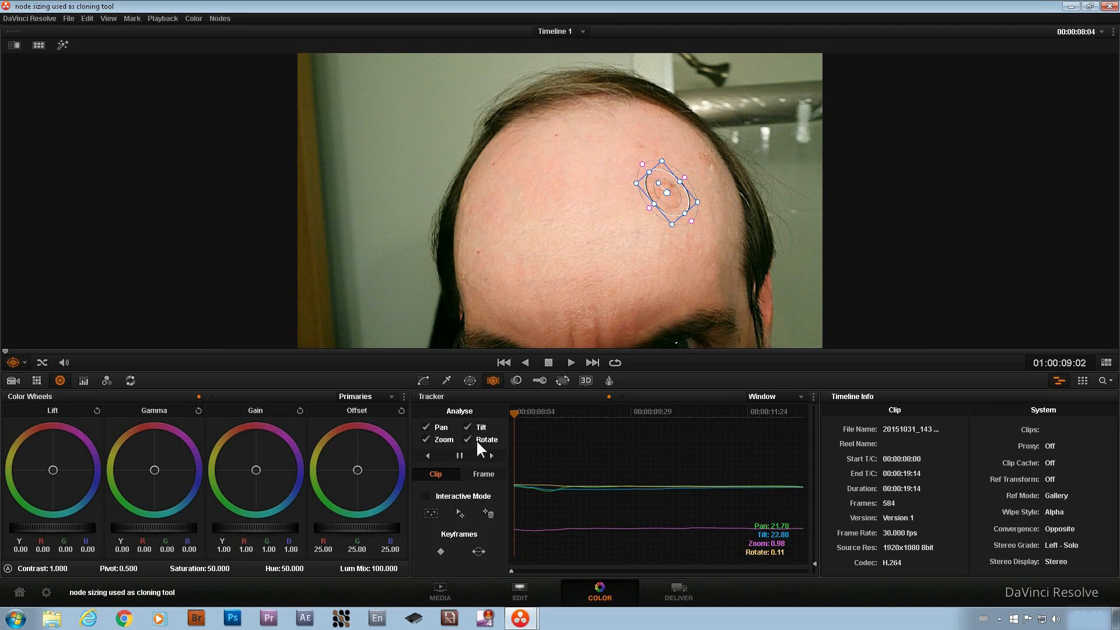
{"action": "key", "text": "space"}
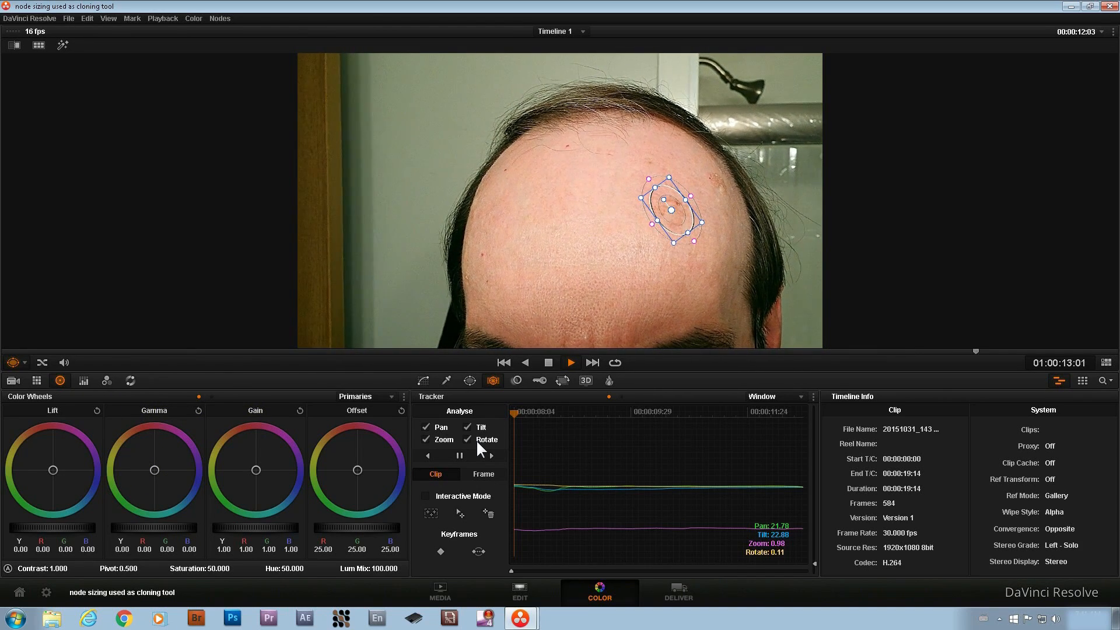
{"action": "key", "text": "ctrl+slash"}
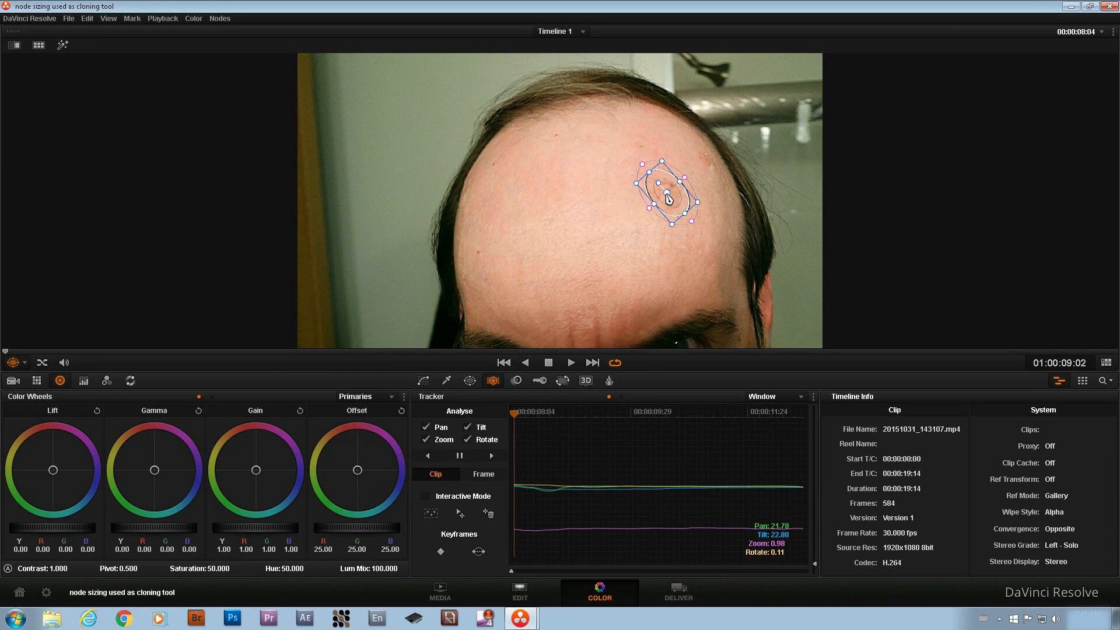
Step: Reposition the tracked oval onto clean forehead skin
{"action": "left_click_drag", "start_coordinate": [668, 199], "coordinate": [671, 252]}
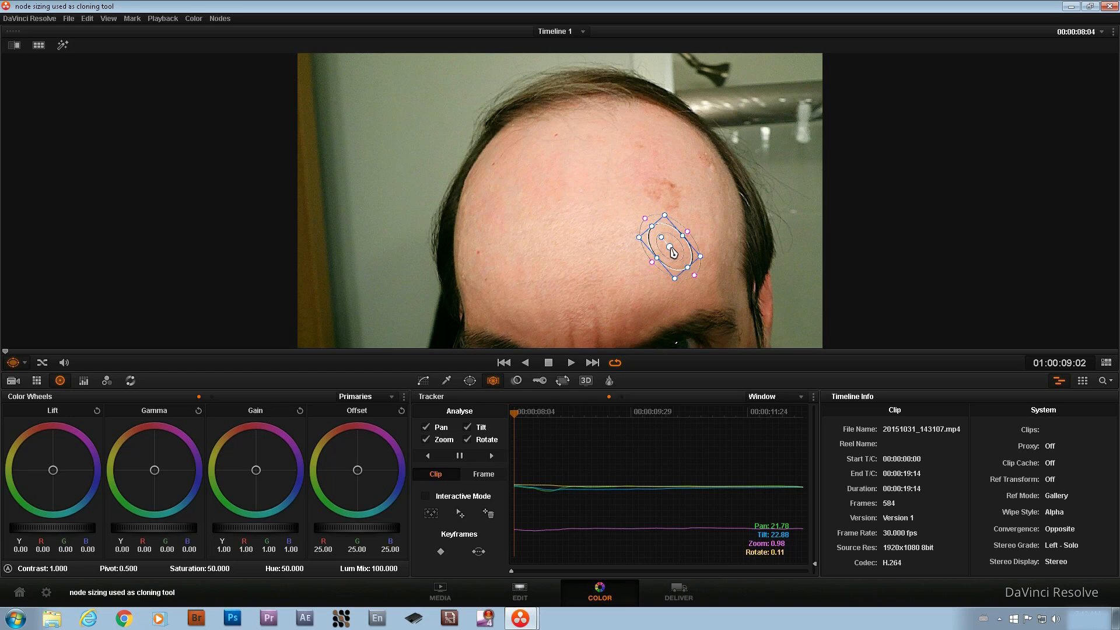
{"action": "left_click_drag", "start_coordinate": [671, 253], "coordinate": [611, 184]}
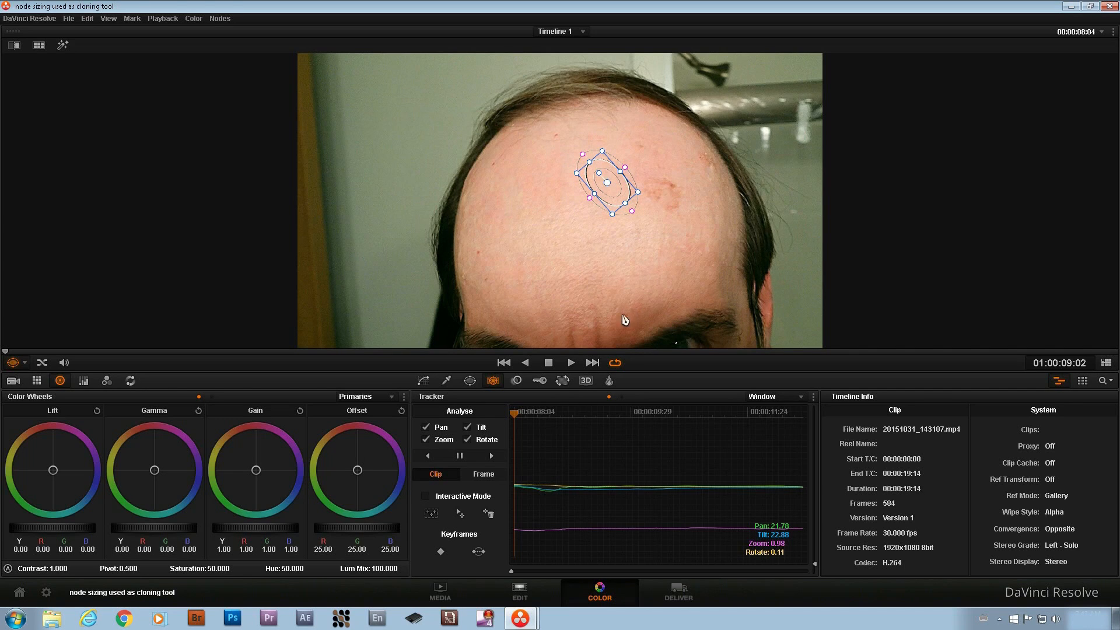
Step: In Node Sizing offset this node's image to Pan 192 and Tilt -51 so clean skin covers the blemish
{"action": "left_click", "coordinate": [554, 378]}
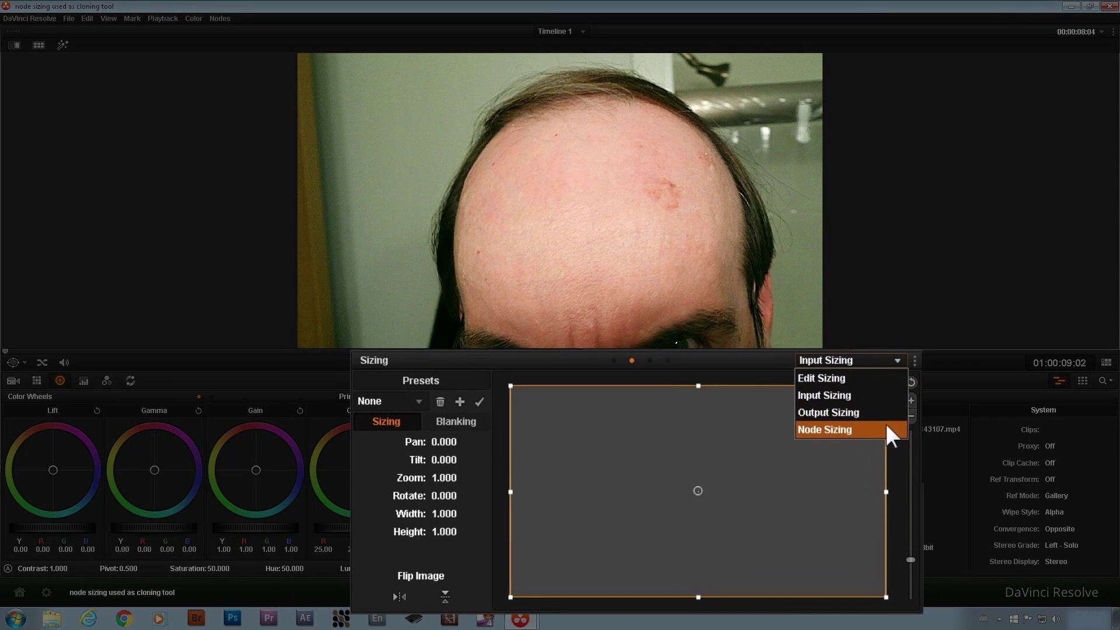
{"action": "left_click", "coordinate": [883, 428]}
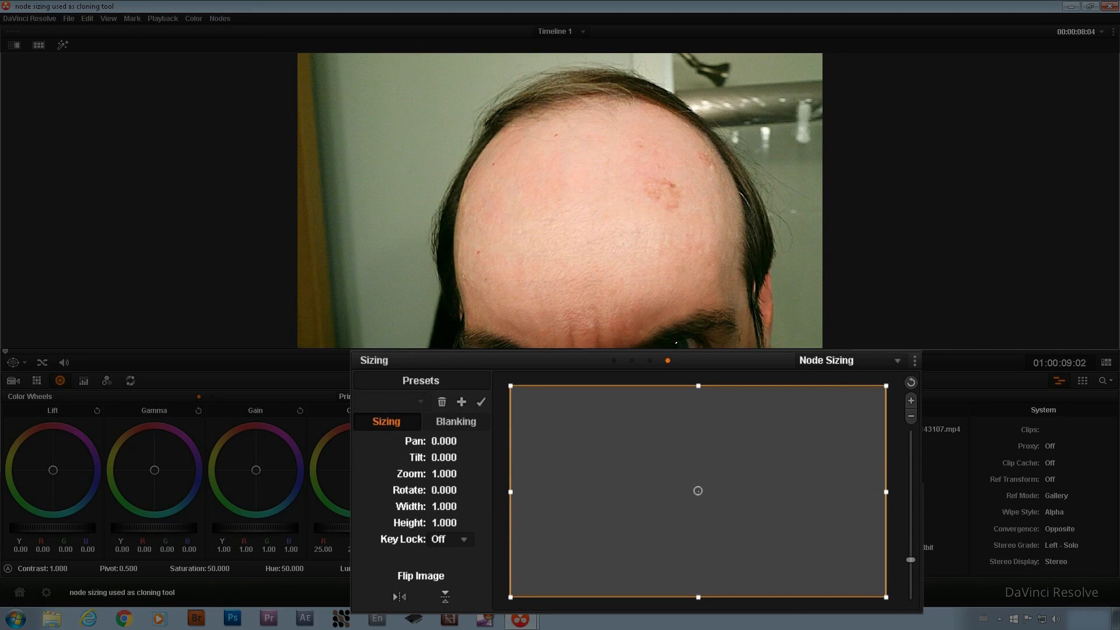
{"action": "left_click_drag", "start_coordinate": [445, 442], "coordinate": [463, 441]}
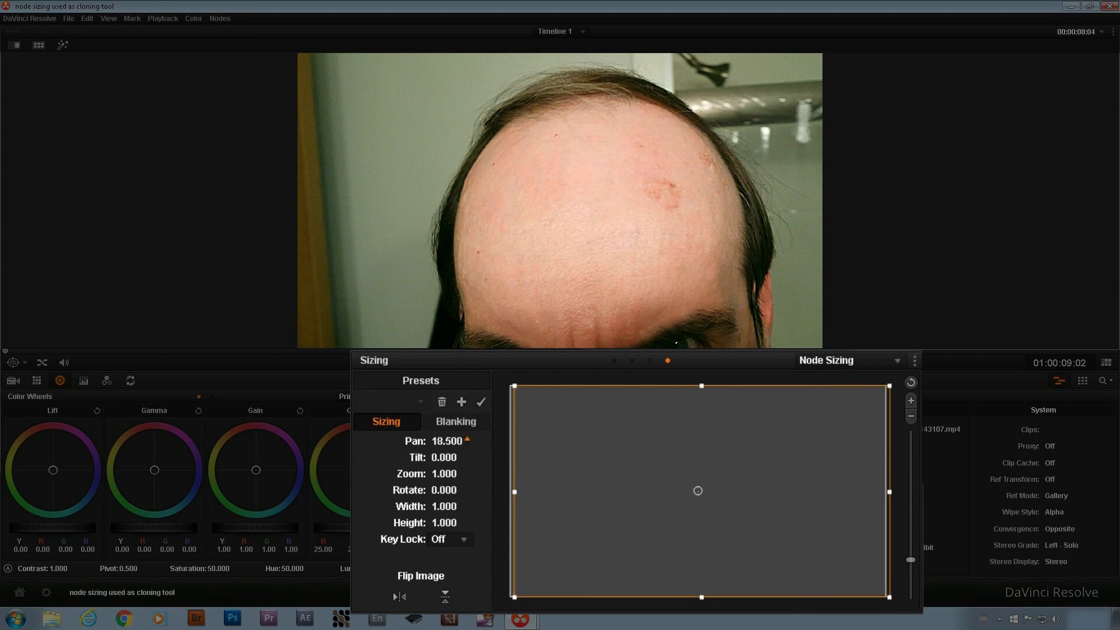
{"action": "left_click_drag", "start_coordinate": [446, 441], "coordinate": [490, 442]}
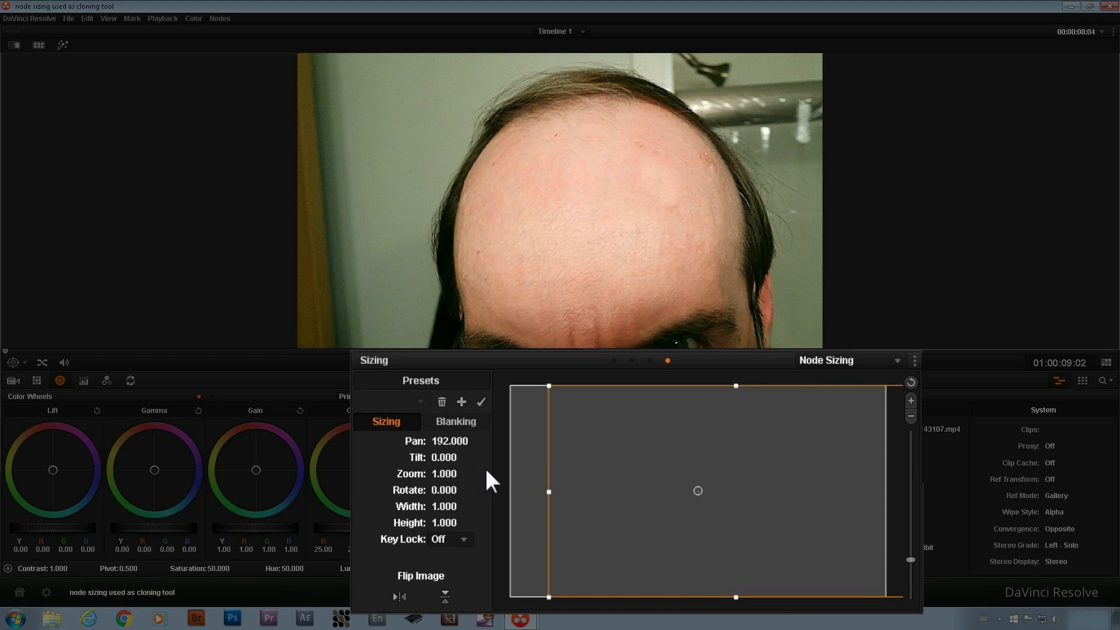
{"action": "mouse_move", "coordinate": [447, 457]}
{"action": "left_mouse_down"}
{"action": "mouse_move", "coordinate": [464, 457]}
{"action": "mouse_move", "coordinate": [433, 456]}
{"action": "left_mouse_up"}
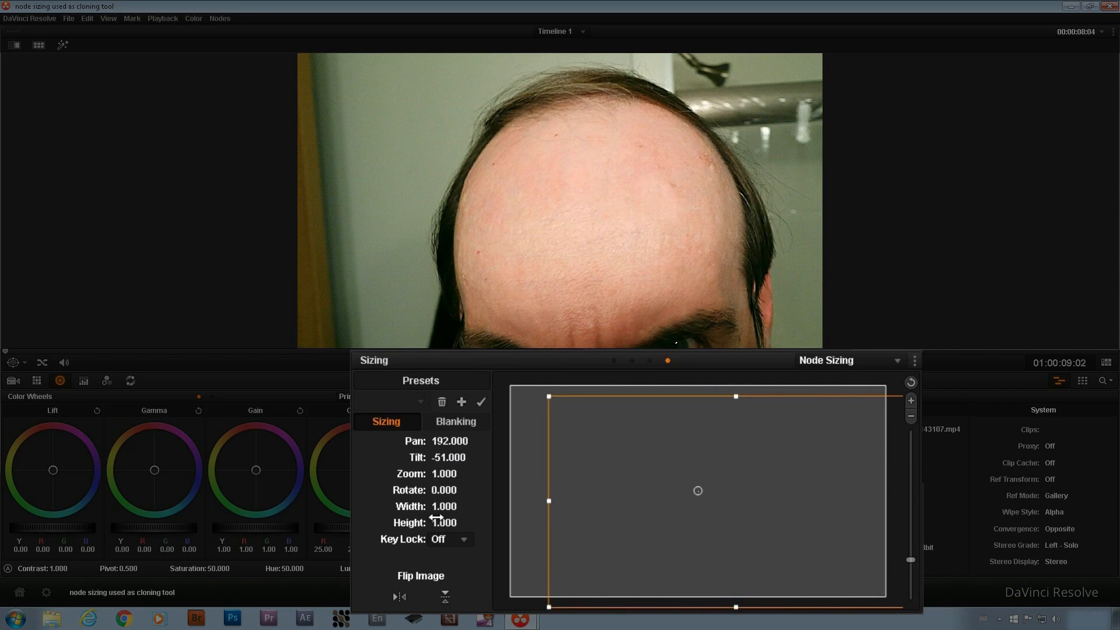
{"action": "left_click_drag", "start_coordinate": [438, 516], "coordinate": [455, 507]}
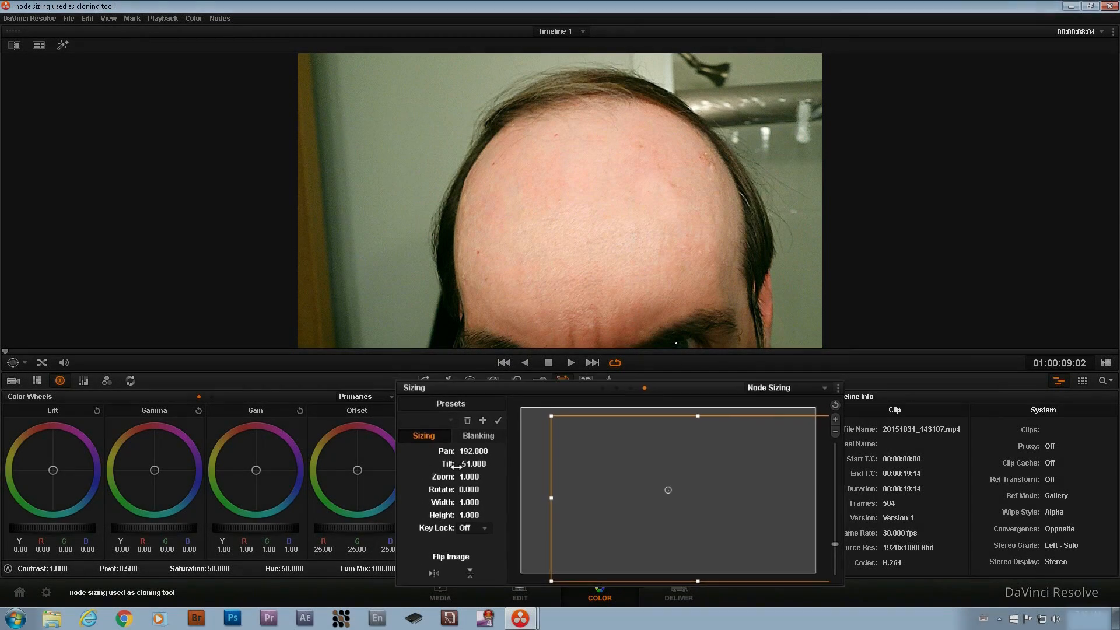
Step: Play the clip to check the cloned patch, then stop
{"action": "key", "text": "l"}
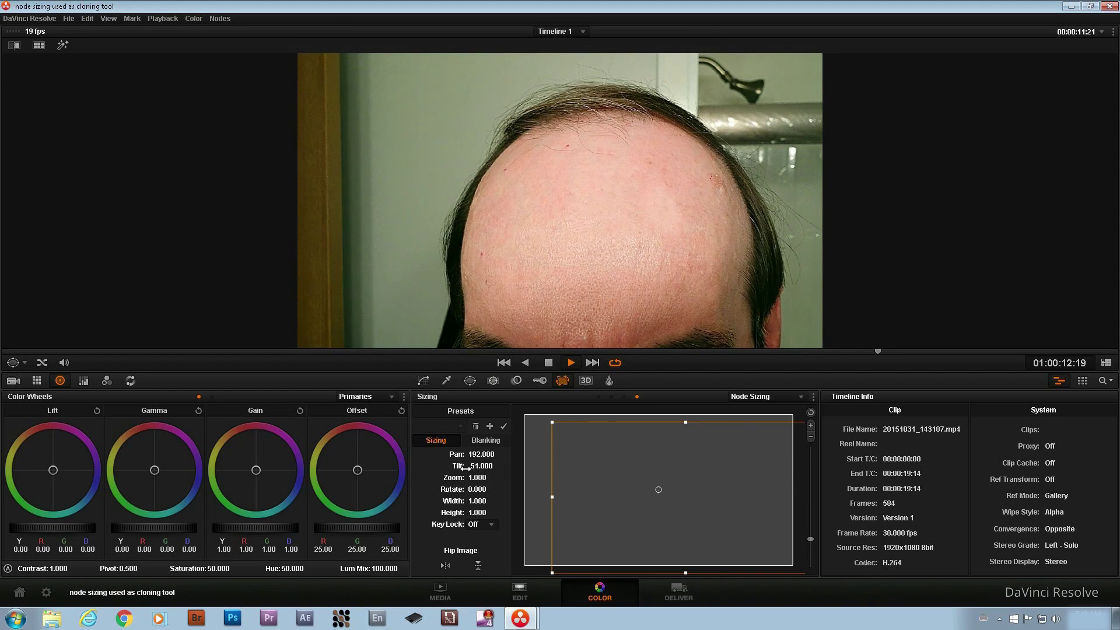
{"action": "key", "text": "k"}
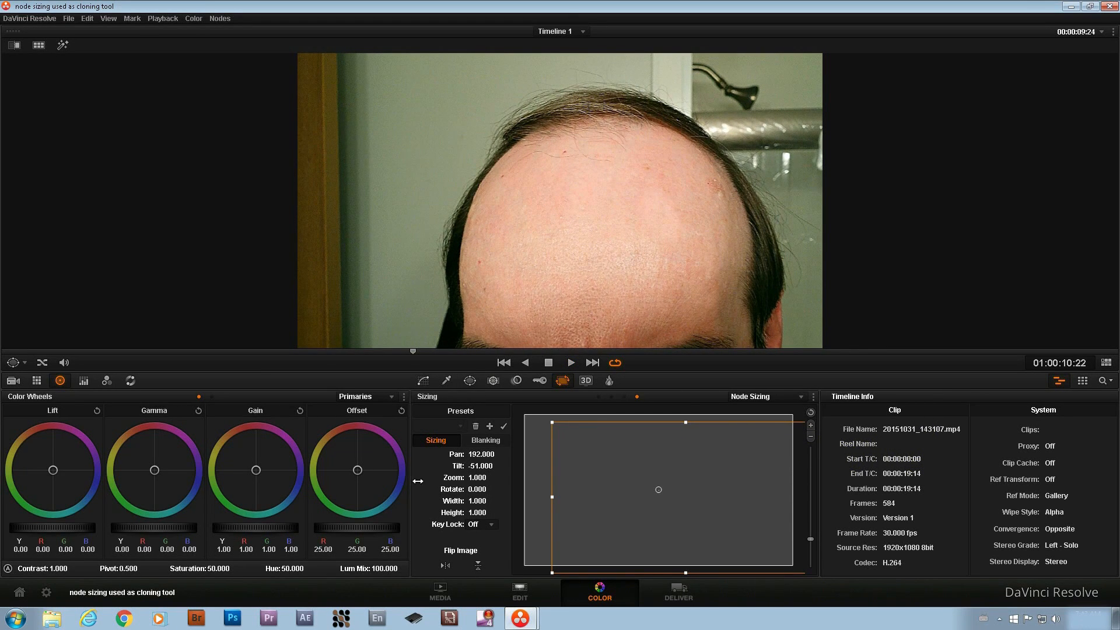
Step: Toggle Highlight to inspect the patch mask, lower Gamma to -0.04 and review full-screen
{"action": "left_click", "coordinate": [466, 378]}
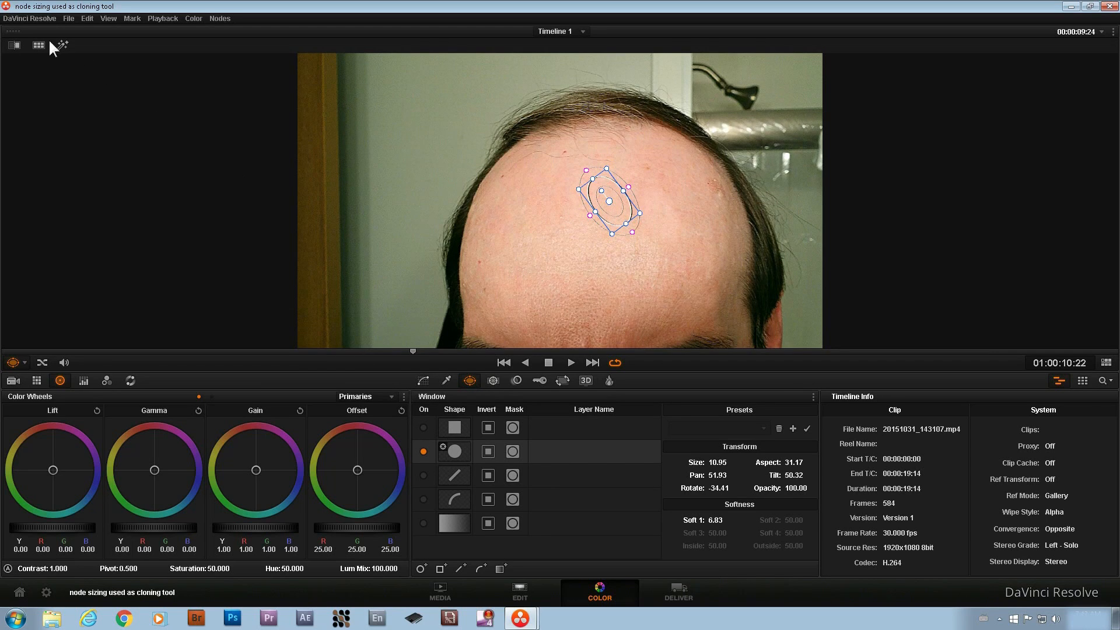
{"action": "left_click", "coordinate": [64, 46]}
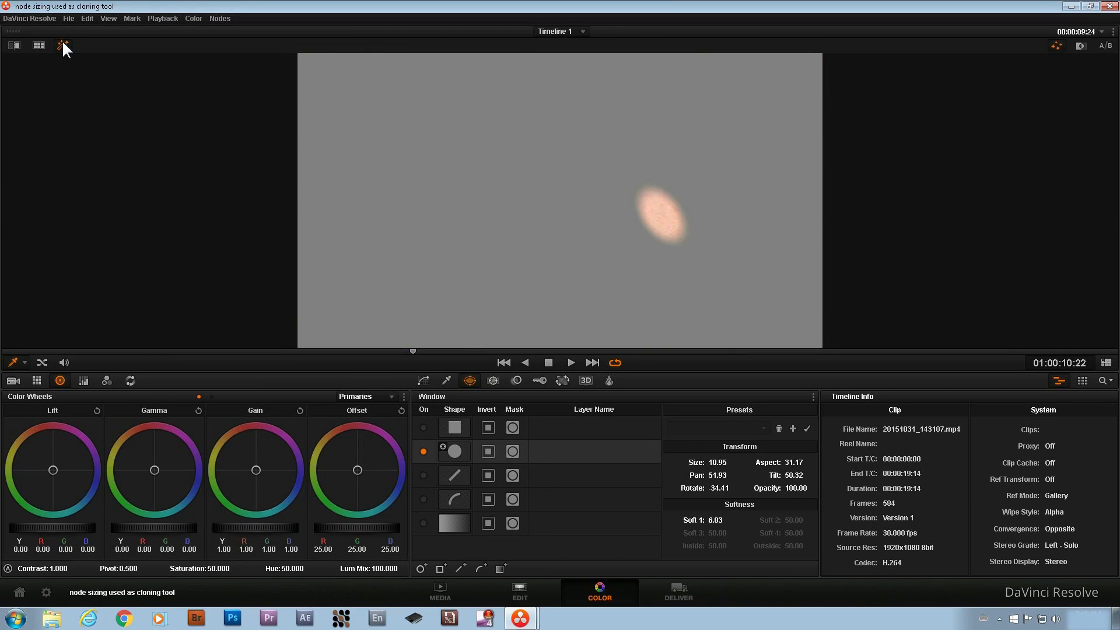
{"action": "left_click", "coordinate": [64, 46]}
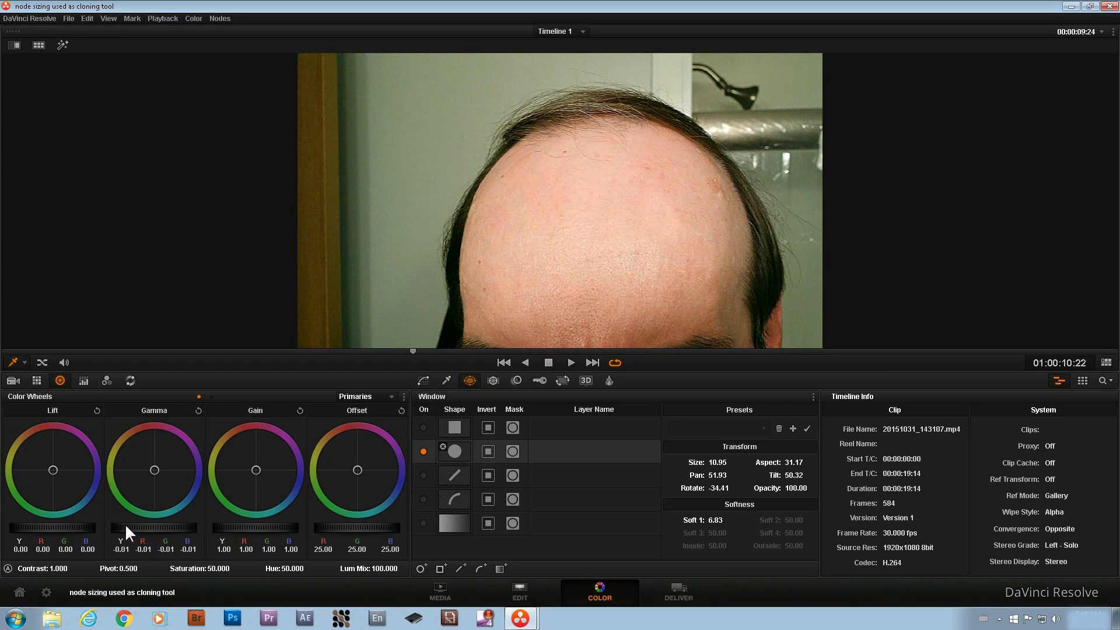
{"action": "left_click_drag", "start_coordinate": [128, 530], "coordinate": [103, 528]}
{"action": "key", "text": "shift+f"}
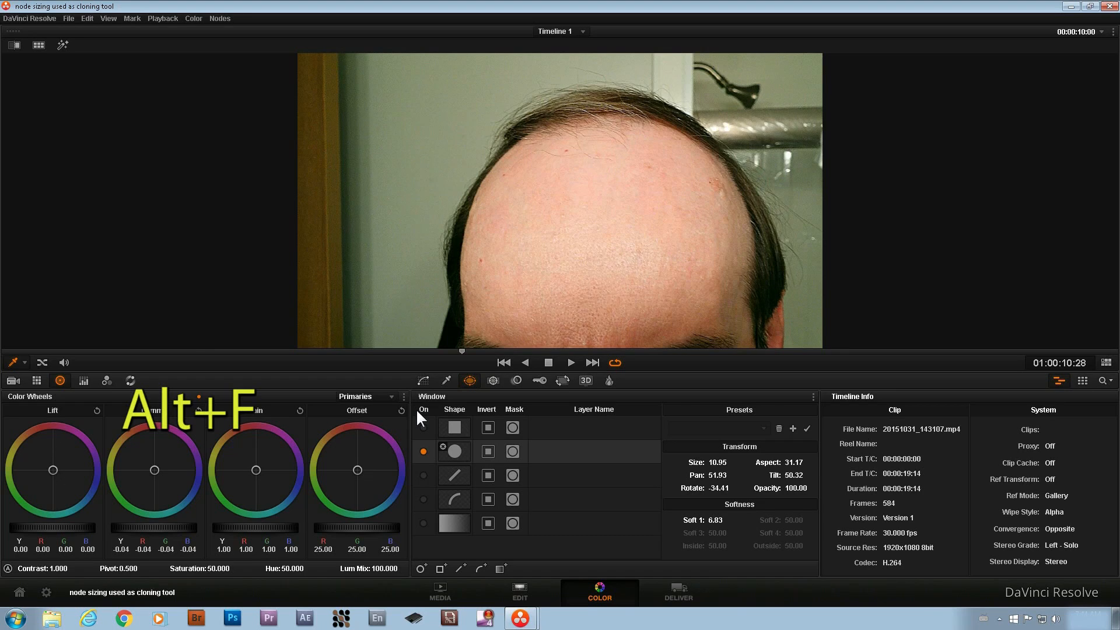
Step: Add a third serial node with a circular window and show the Power Window overlay in the viewer
{"action": "key", "text": "alt+f"}
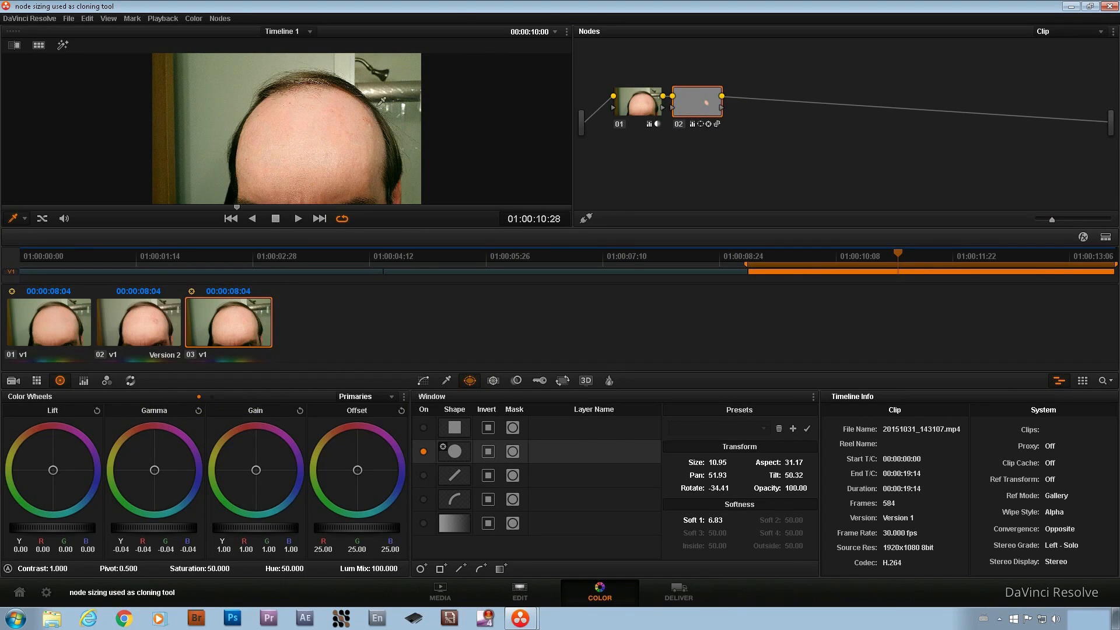
{"action": "left_click", "coordinate": [374, 134]}
{"action": "key", "text": "alt+s"}
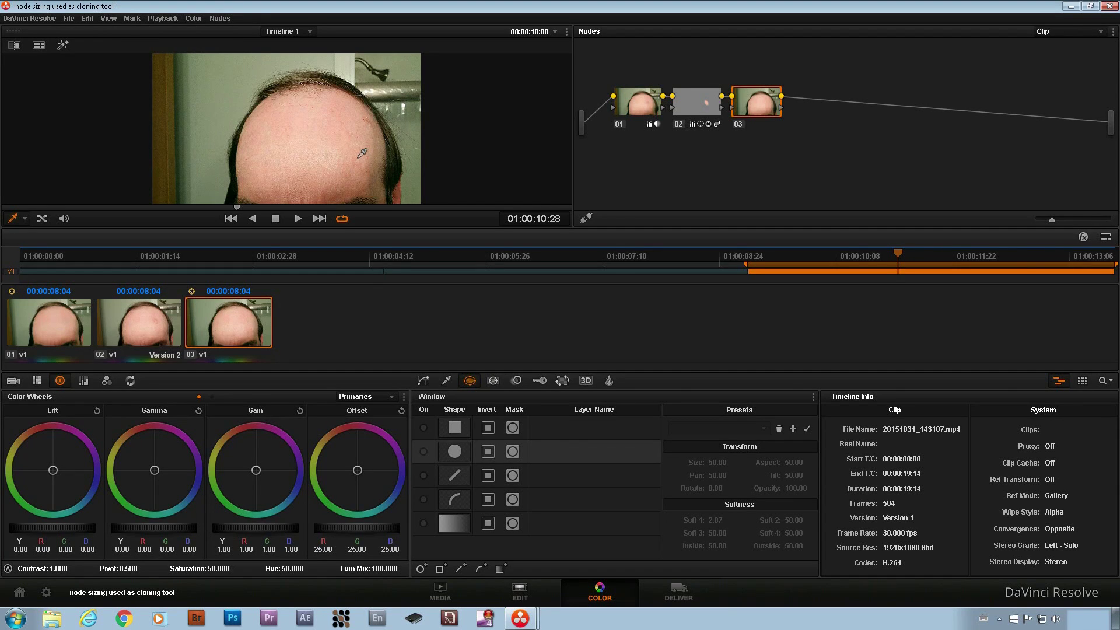
{"action": "key", "text": "alt+f"}
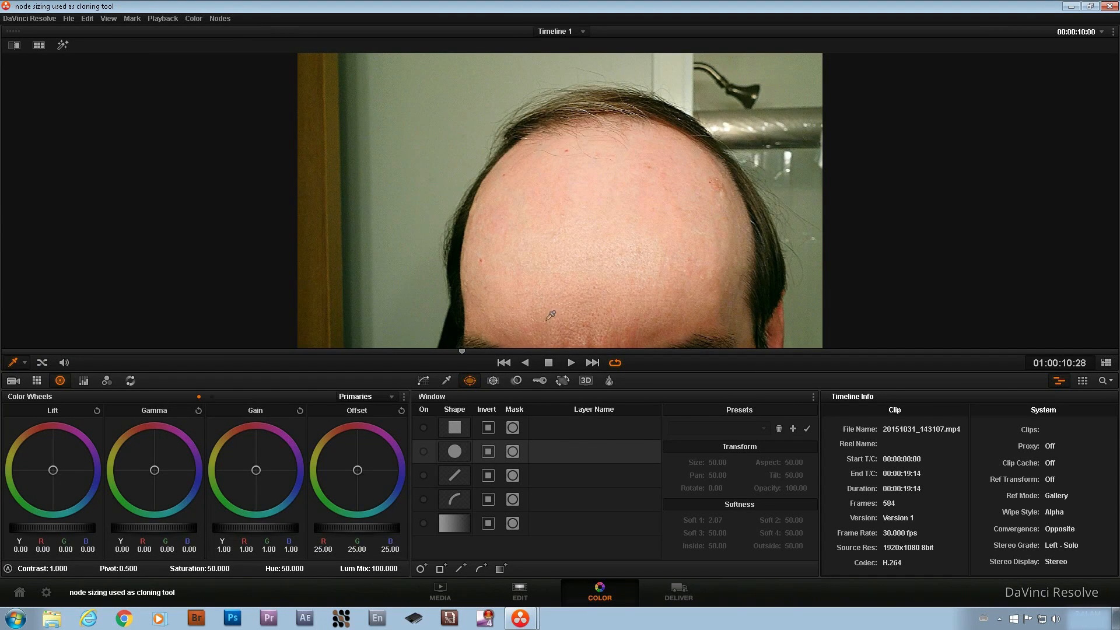
{"action": "left_click", "coordinate": [423, 452]}
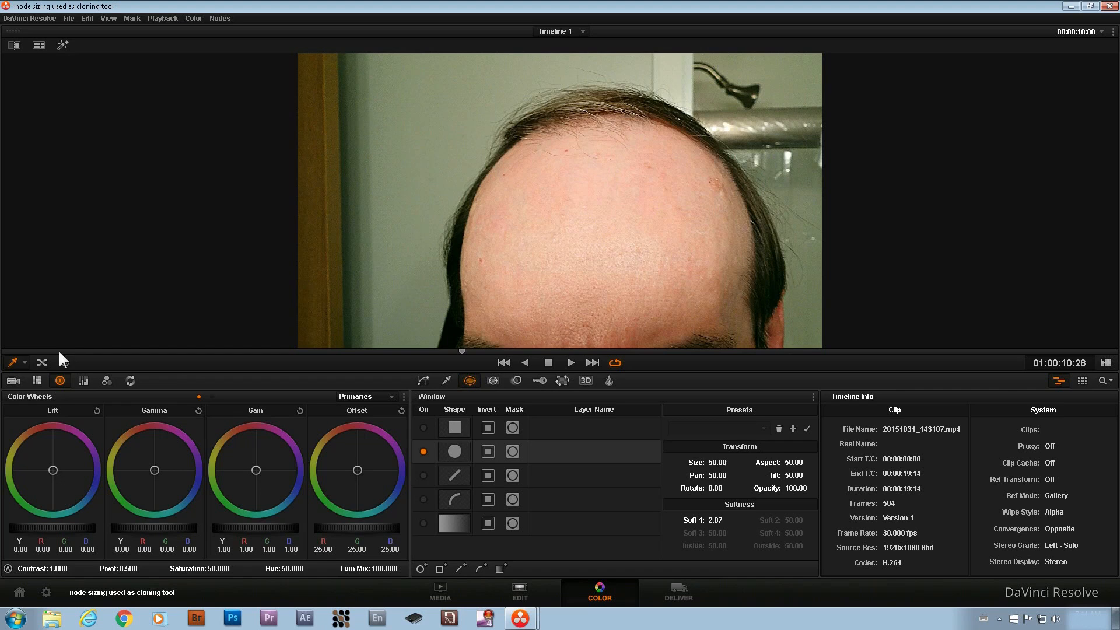
{"action": "left_click", "coordinate": [25, 363]}
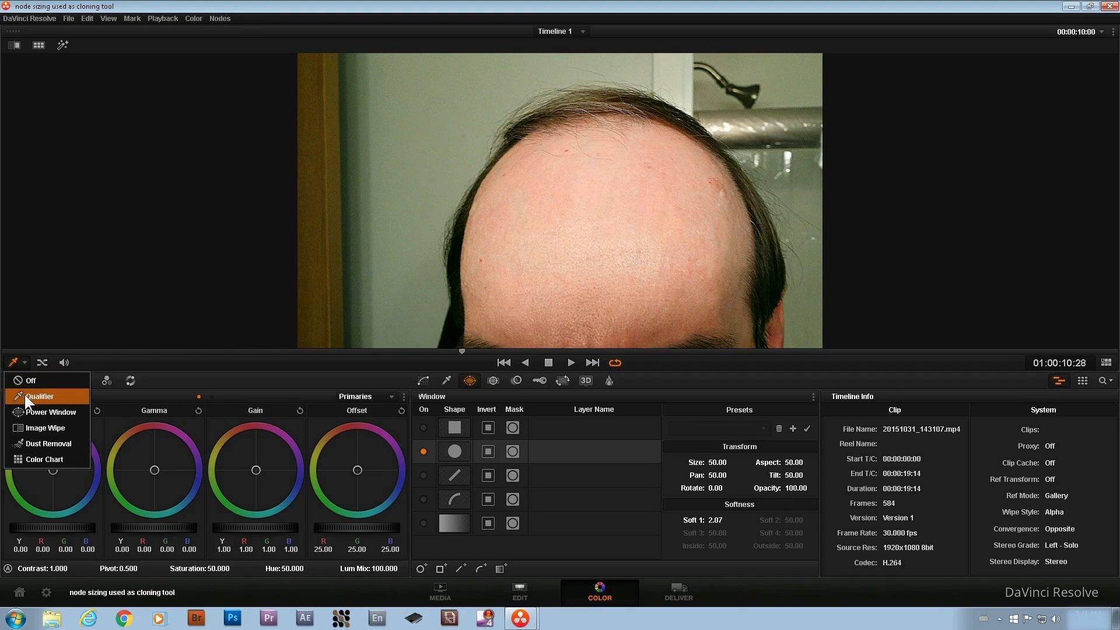
{"action": "left_click", "coordinate": [52, 411]}
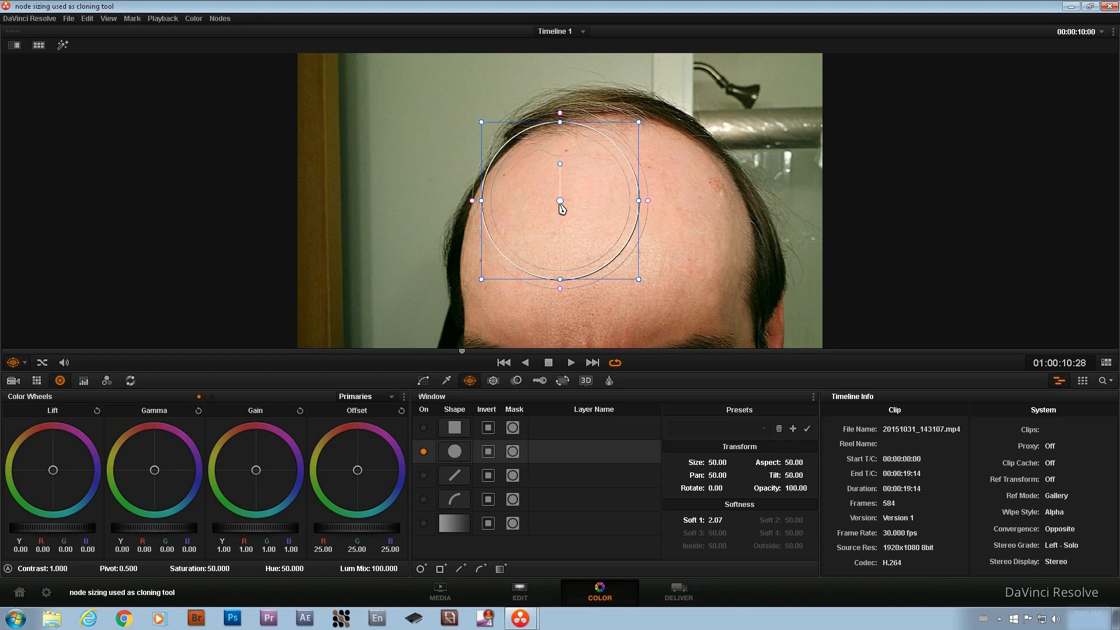
Step: Move, soften and shrink the window into a small oval around the hairline blemish
{"action": "left_click_drag", "start_coordinate": [561, 205], "coordinate": [721, 189]}
{"action": "left_click_drag", "start_coordinate": [720, 100], "coordinate": [719, 144]}
{"action": "left_click_drag", "start_coordinate": [642, 189], "coordinate": [691, 189]}
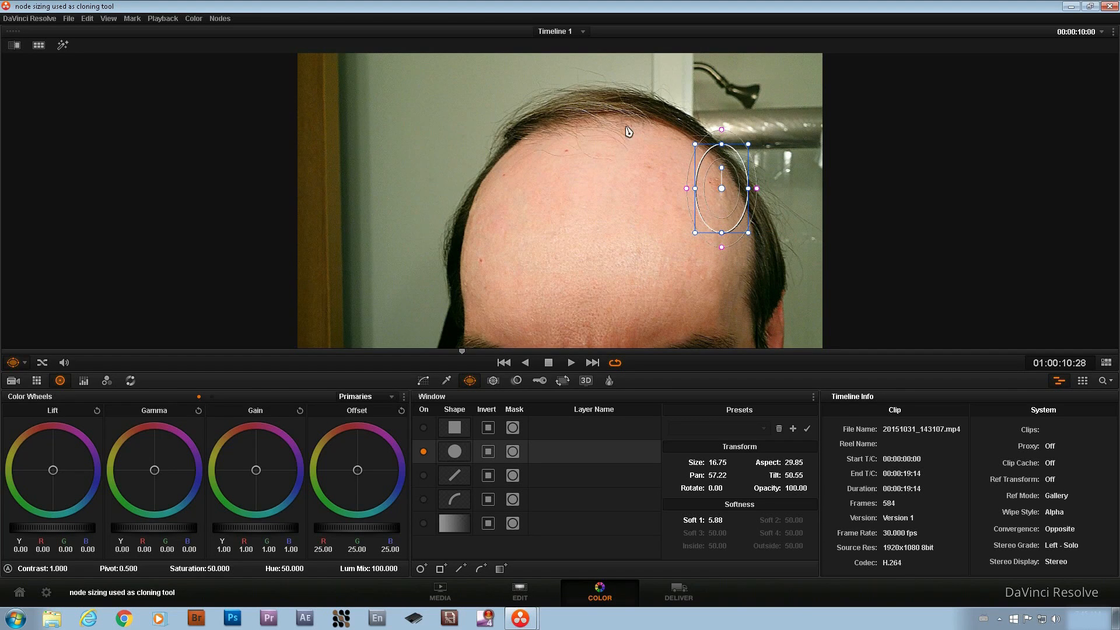
{"action": "mouse_move", "coordinate": [720, 144]}
{"action": "left_mouse_down"}
{"action": "mouse_move", "coordinate": [707, 190]}
{"action": "mouse_move", "coordinate": [730, 186]}
{"action": "mouse_move", "coordinate": [720, 194]}
{"action": "mouse_move", "coordinate": [736, 217]}
{"action": "left_mouse_up"}
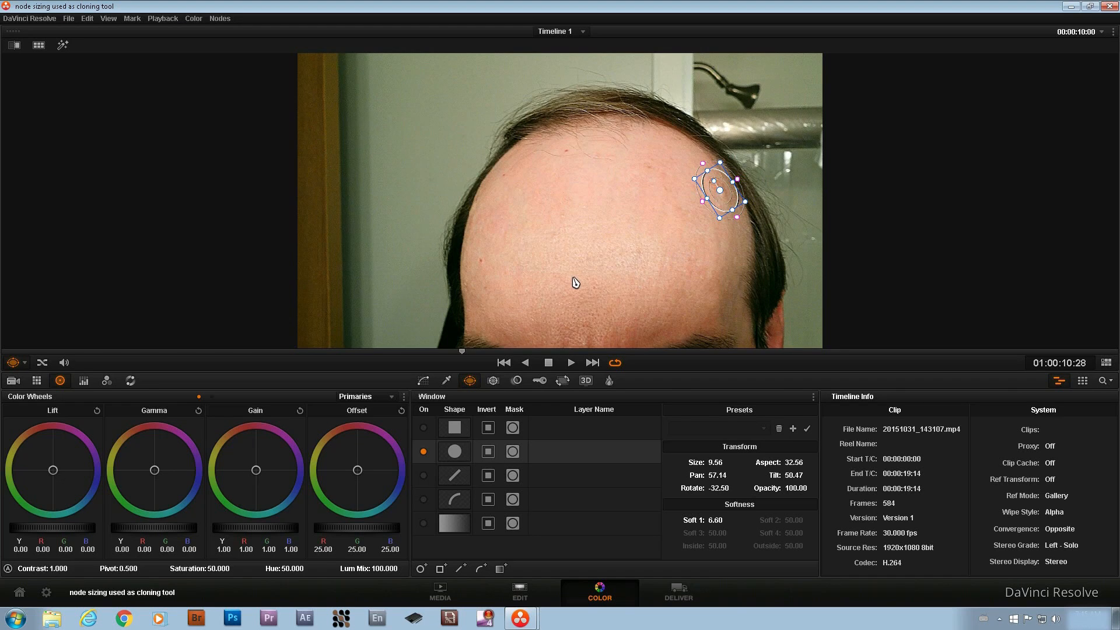
Step: Track the oval window backward and forward from mid-clip, then play to check
{"action": "left_click", "coordinate": [492, 381]}
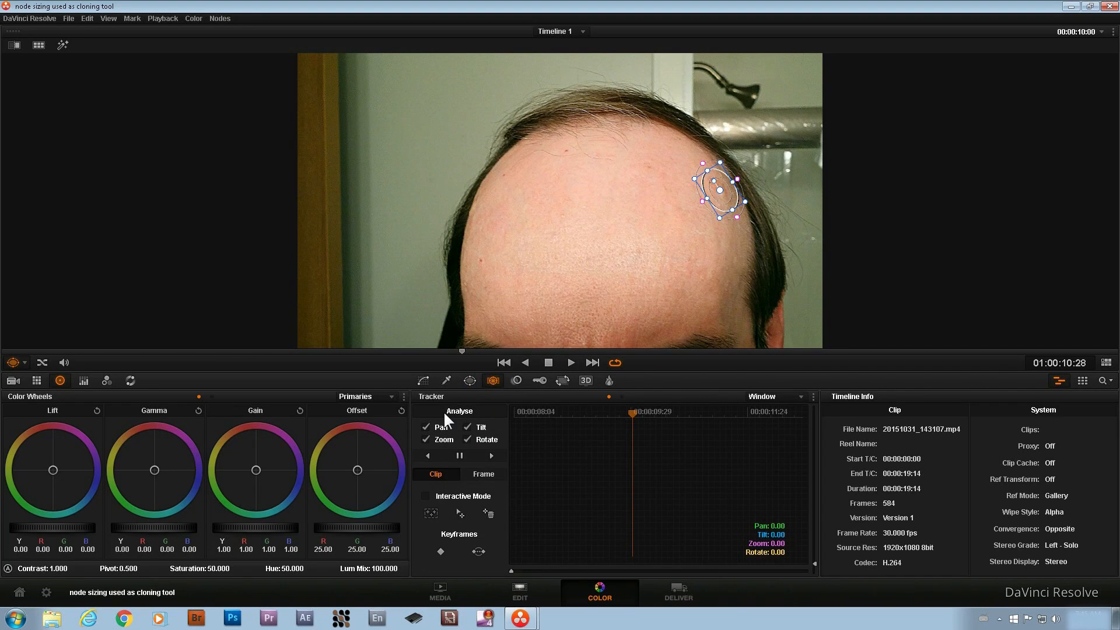
{"action": "left_click", "coordinate": [430, 453]}
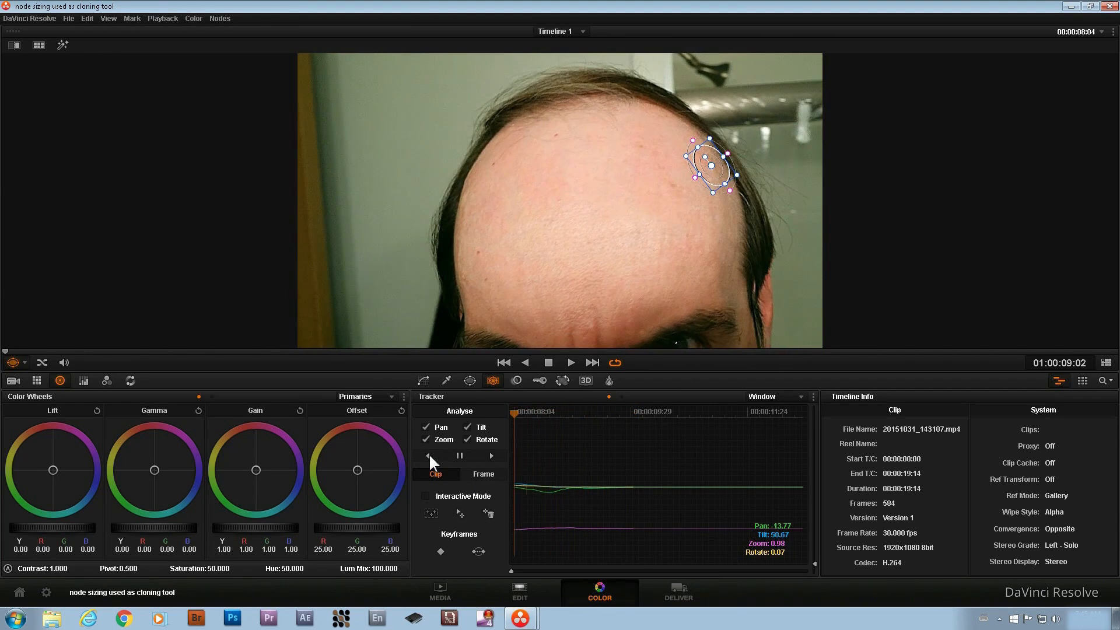
{"action": "left_click", "coordinate": [629, 411]}
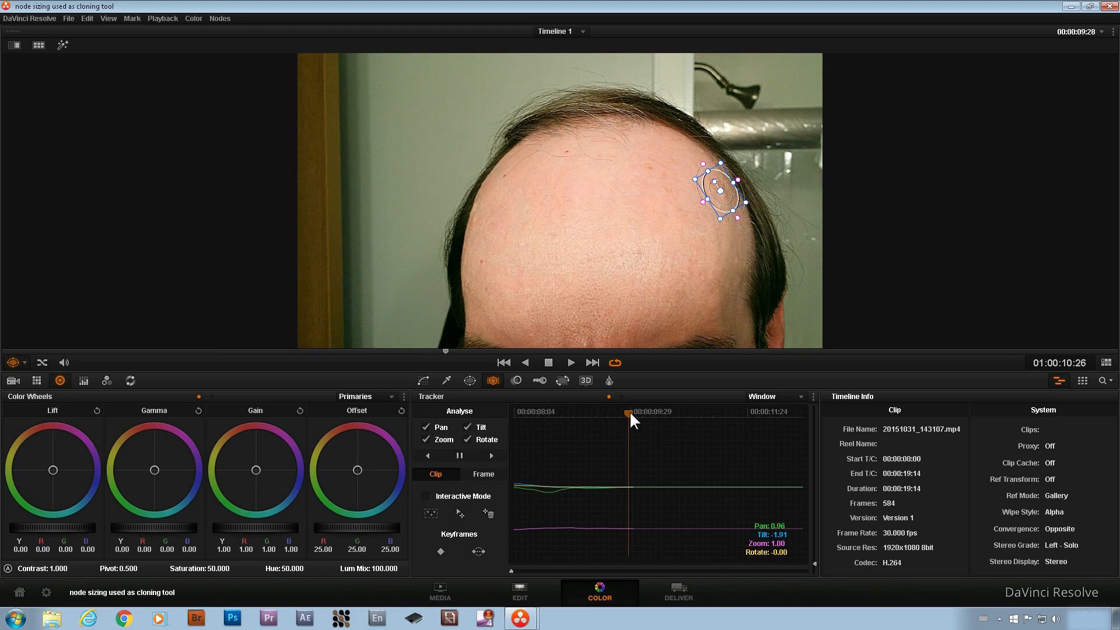
{"action": "left_click", "coordinate": [491, 455]}
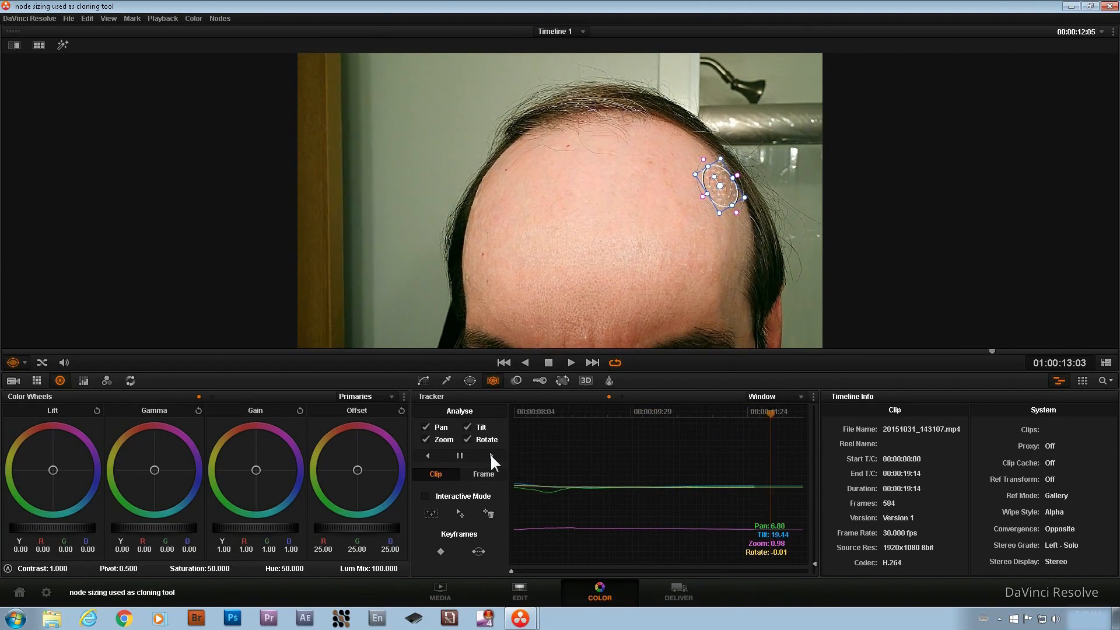
{"action": "key", "text": "space"}
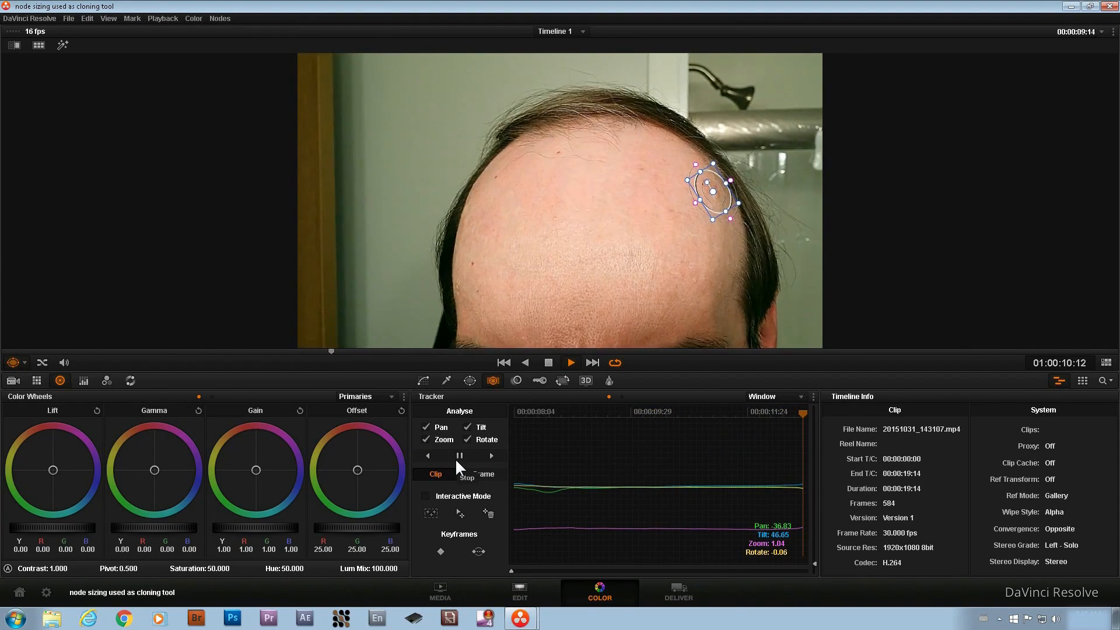
{"action": "key", "text": "space"}
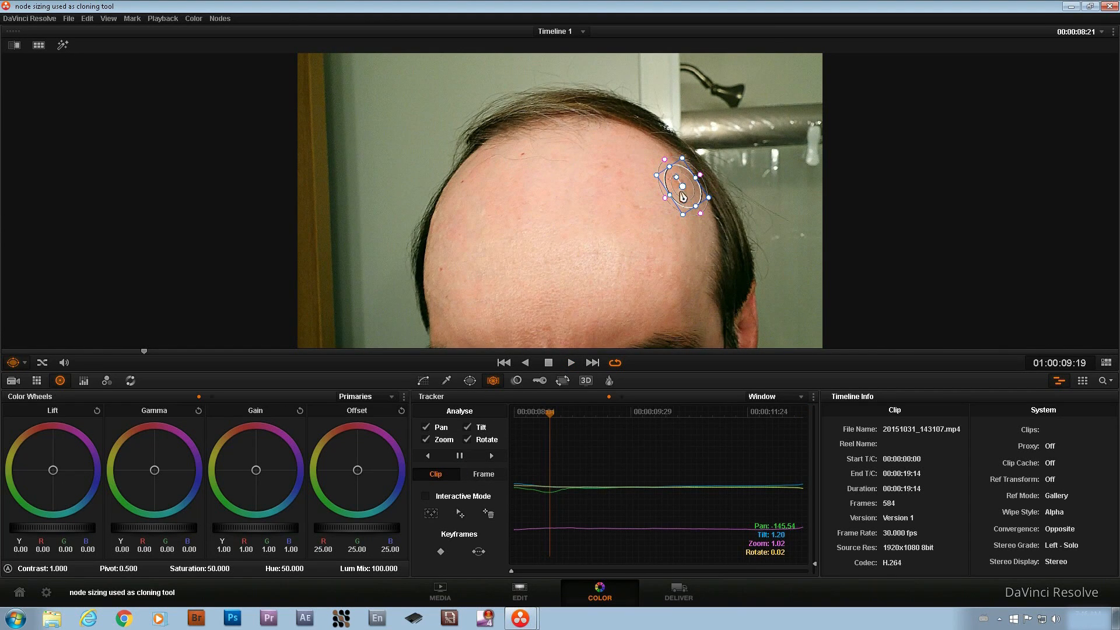
Step: Reposition the tracked window precisely over the blemish
{"action": "left_click_drag", "start_coordinate": [683, 190], "coordinate": [671, 228]}
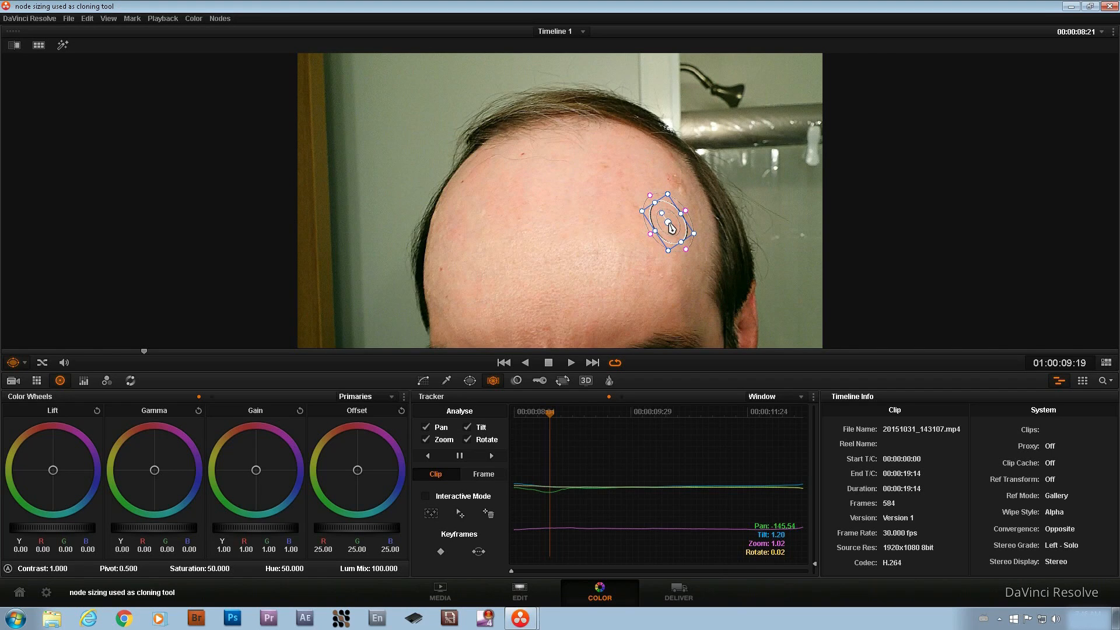
{"action": "left_click_drag", "start_coordinate": [672, 227], "coordinate": [666, 224]}
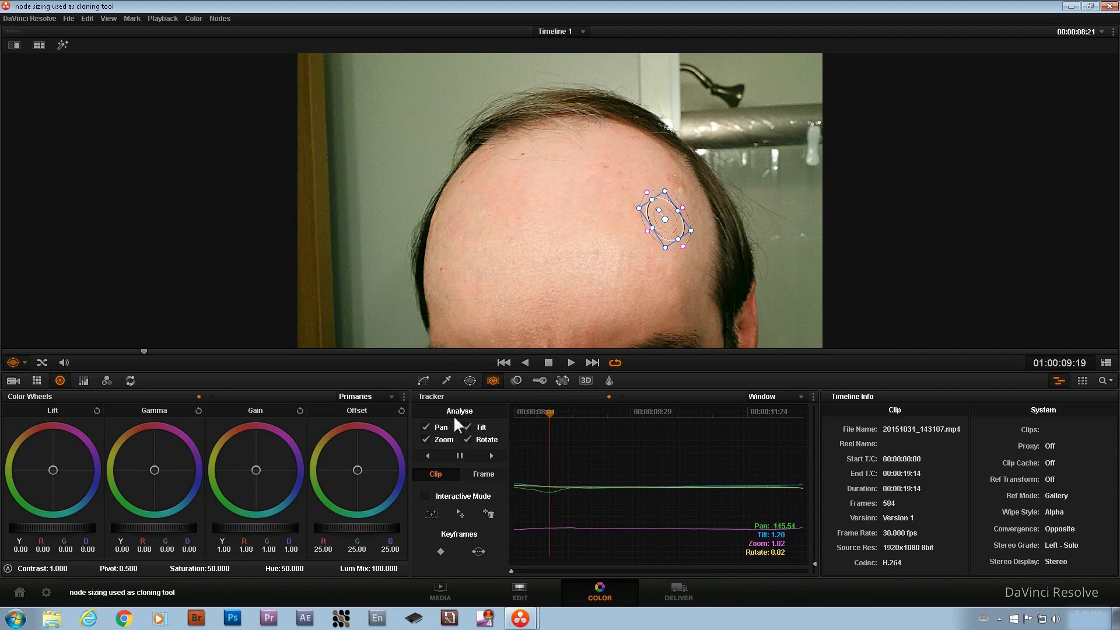
Step: Offset the third node's image to sample clean skin, lower gamma slightly and loop playback
{"action": "left_click", "coordinate": [562, 381]}
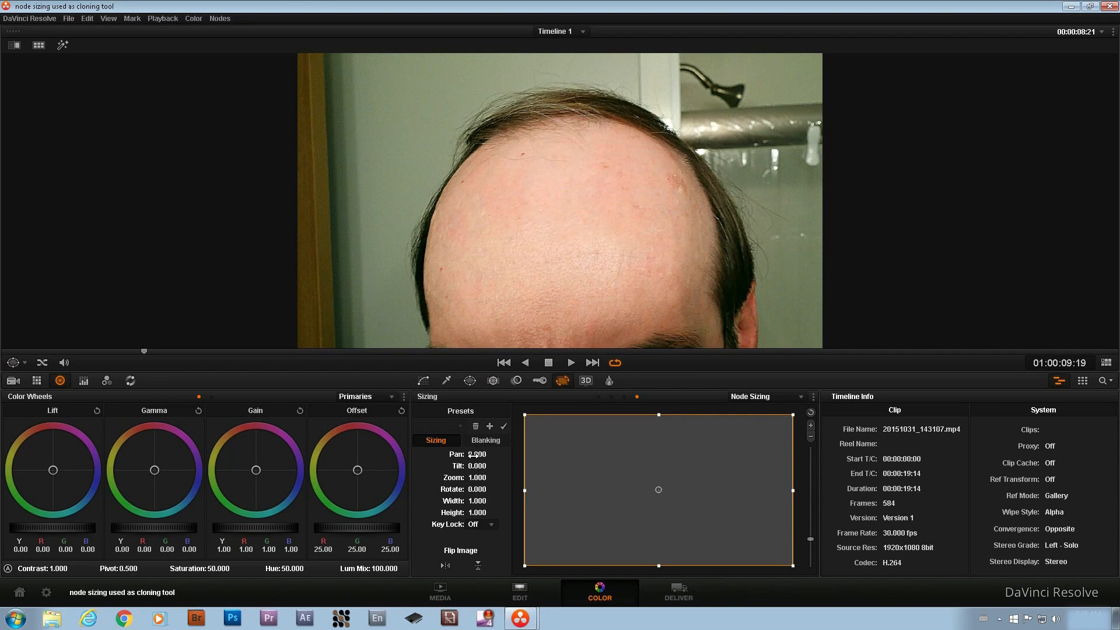
{"action": "mouse_move", "coordinate": [477, 454]}
{"action": "left_mouse_down"}
{"action": "mouse_move", "coordinate": [494, 466]}
{"action": "mouse_move", "coordinate": [472, 454]}
{"action": "mouse_move", "coordinate": [477, 466]}
{"action": "left_mouse_up"}
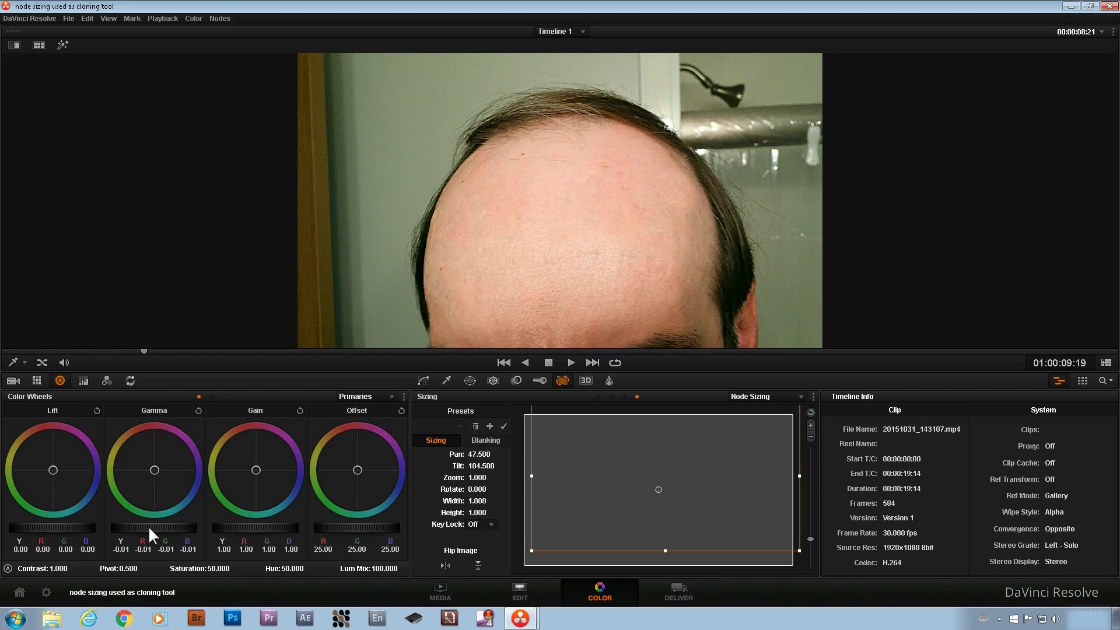
{"action": "mouse_move", "coordinate": [148, 529]}
{"action": "left_mouse_down"}
{"action": "mouse_move", "coordinate": [41, 525]}
{"action": "mouse_move", "coordinate": [76, 526]}
{"action": "left_mouse_up"}
{"action": "left_click", "coordinate": [614, 363]}
Step: Add a skin-smoothing node and sample the forehead skin tones with the qualifier eyedropper
{"action": "left_click", "coordinate": [446, 381]}
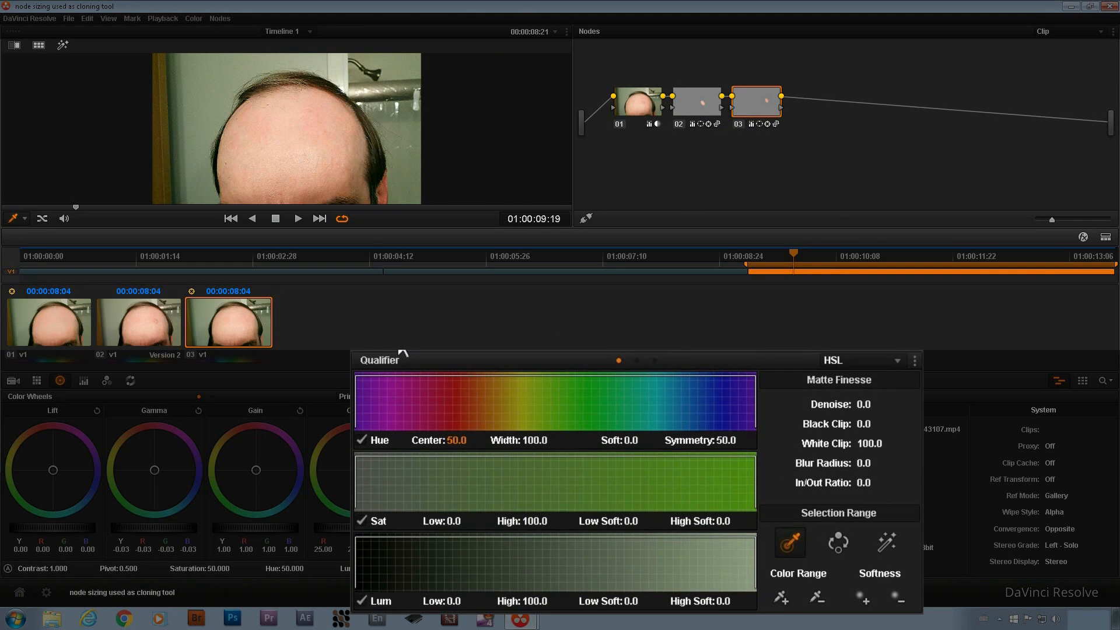
{"action": "key", "text": "alt+s"}
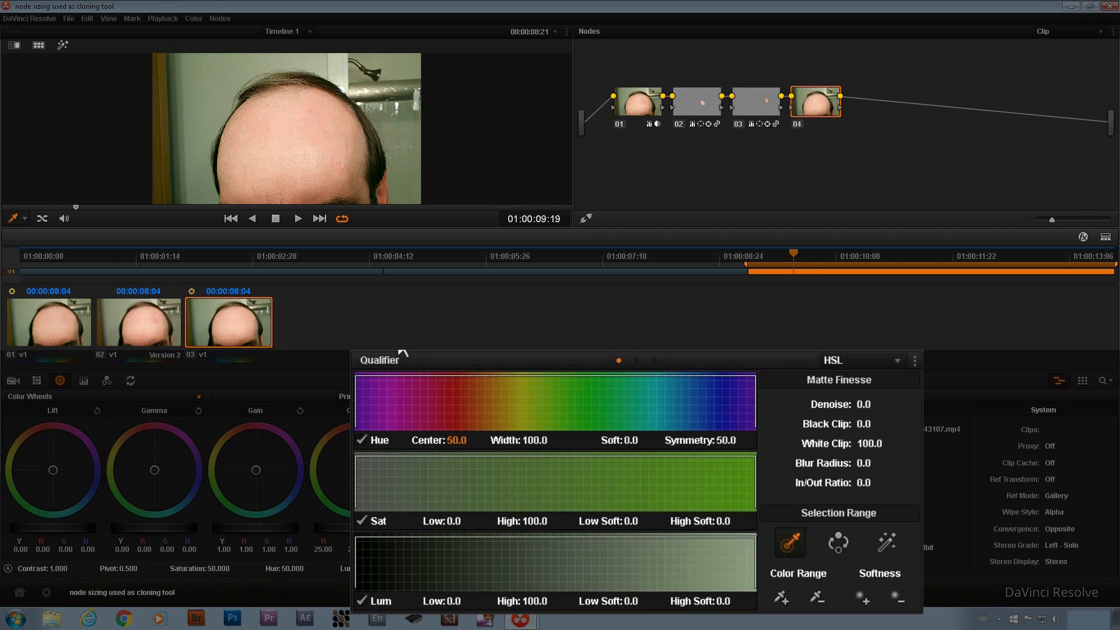
{"action": "key", "text": "shift+f"}
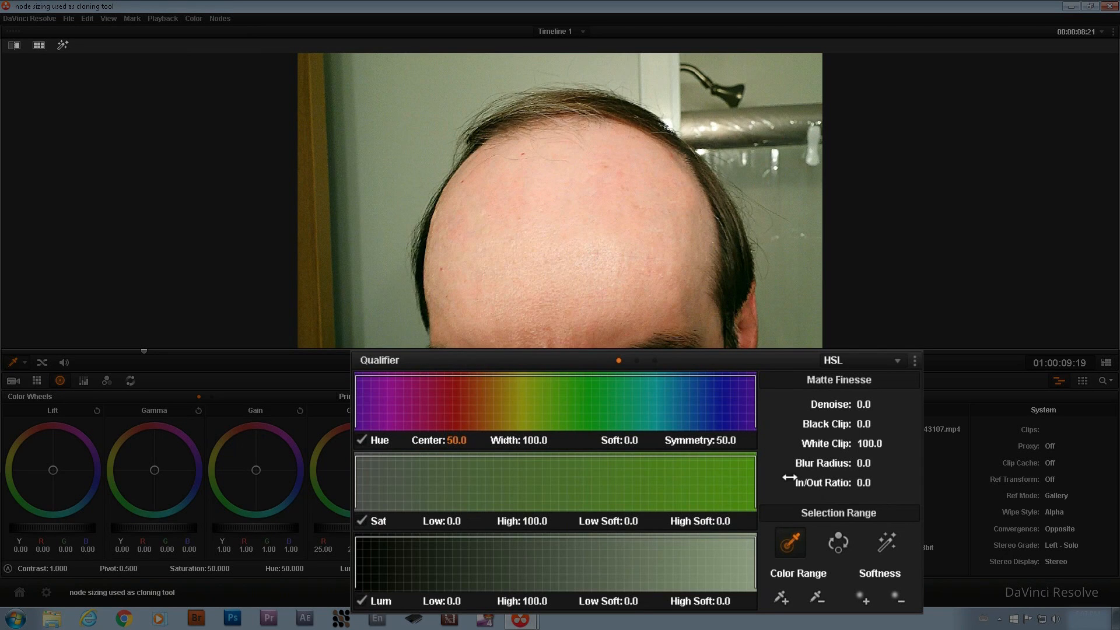
{"action": "left_click", "coordinate": [885, 543]}
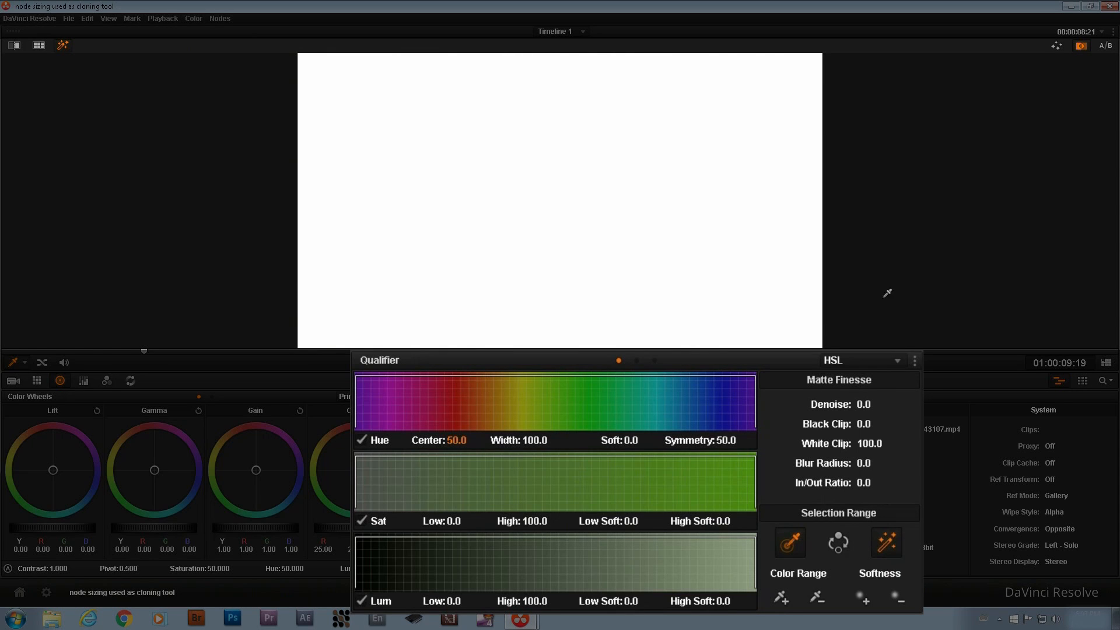
{"action": "left_click", "coordinate": [1055, 47]}
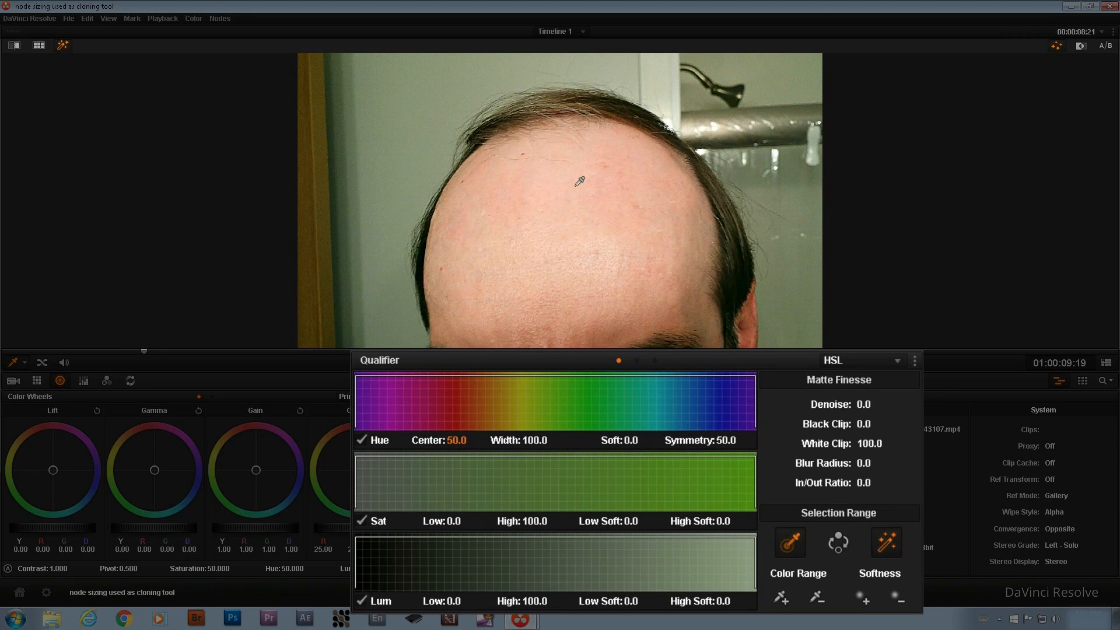
{"action": "mouse_move", "coordinate": [579, 182]}
{"action": "left_mouse_down"}
{"action": "mouse_move", "coordinate": [579, 222]}
{"action": "mouse_move", "coordinate": [511, 213]}
{"action": "mouse_move", "coordinate": [453, 255]}
{"action": "mouse_move", "coordinate": [602, 178]}
{"action": "mouse_move", "coordinate": [602, 146]}
{"action": "left_mouse_up"}
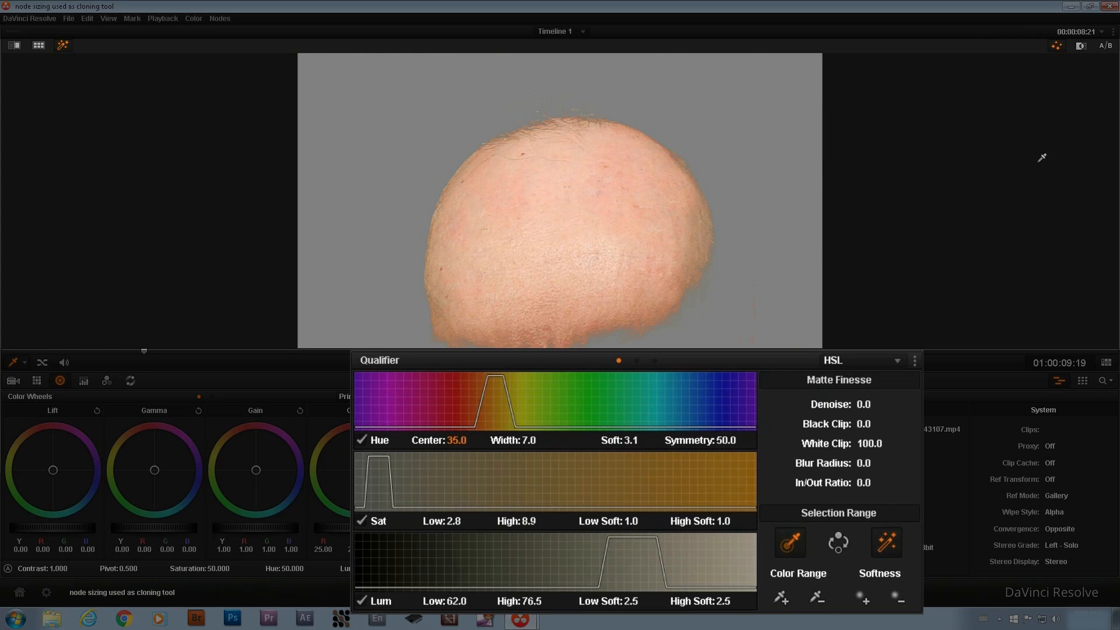
Step: Refine the skin matte in B/W view: Denoise 8.4, White Clip 88.2, Blur Radius 7.7
{"action": "left_click", "coordinate": [1078, 46]}
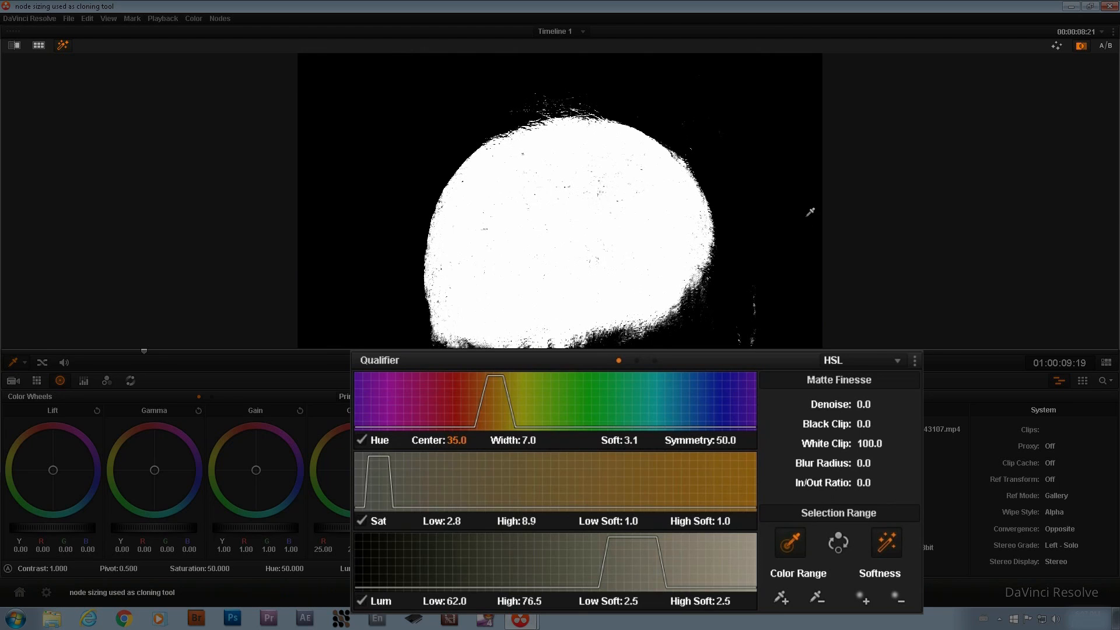
{"action": "left_click", "coordinate": [864, 403]}
{"action": "left_click_drag", "start_coordinate": [863, 403], "coordinate": [884, 404]}
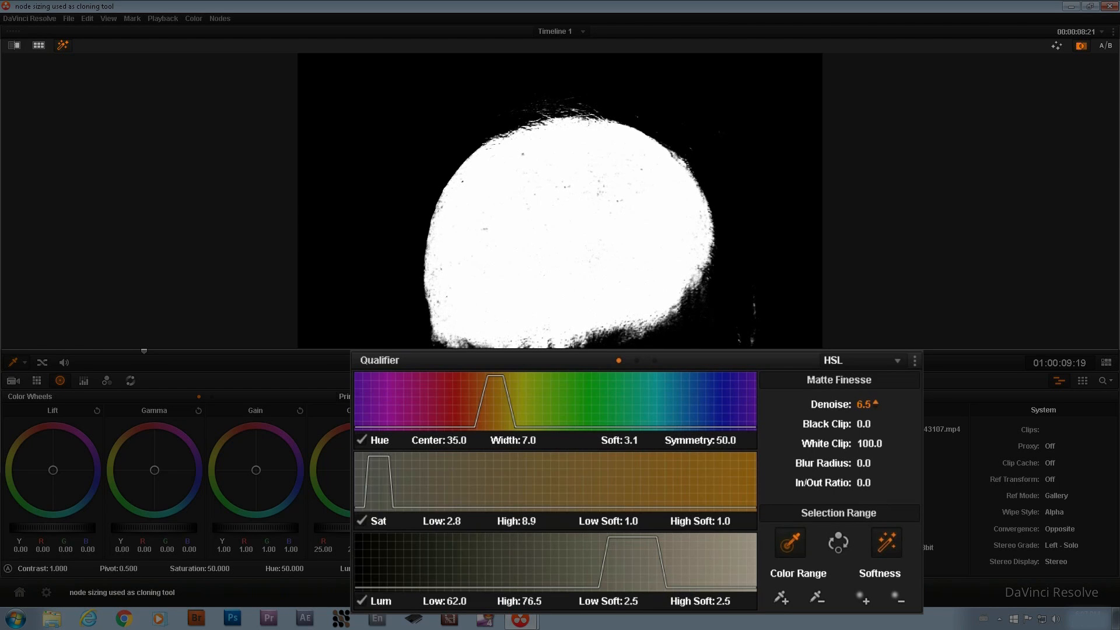
{"action": "left_click_drag", "start_coordinate": [884, 403], "coordinate": [889, 403]}
{"action": "left_click_drag", "start_coordinate": [870, 443], "coordinate": [864, 443]}
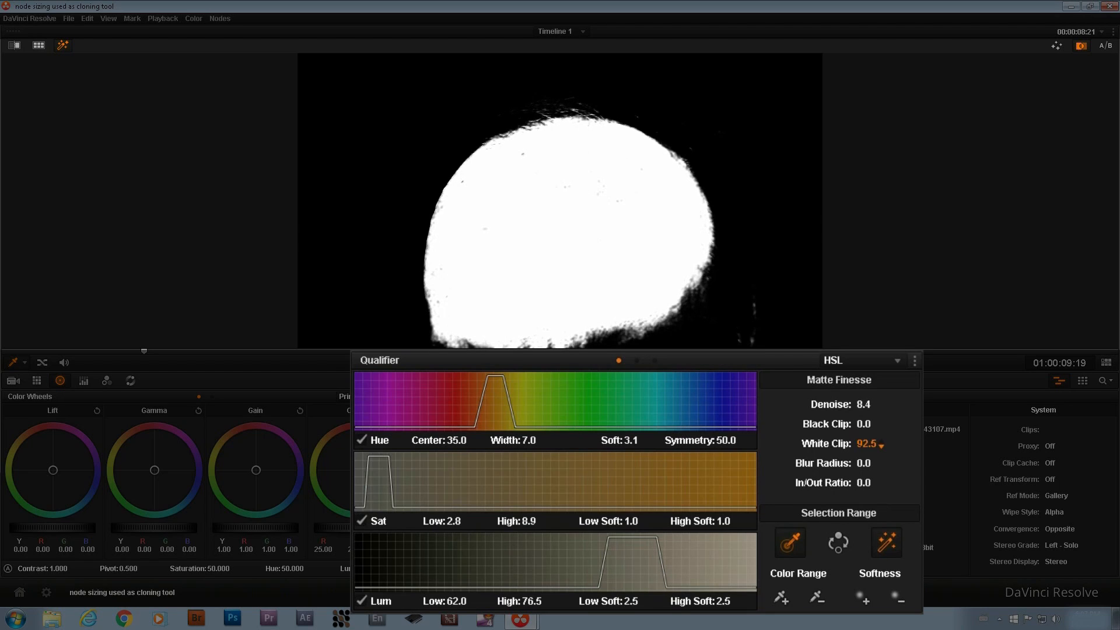
{"action": "left_click_drag", "start_coordinate": [880, 445], "coordinate": [876, 461]}
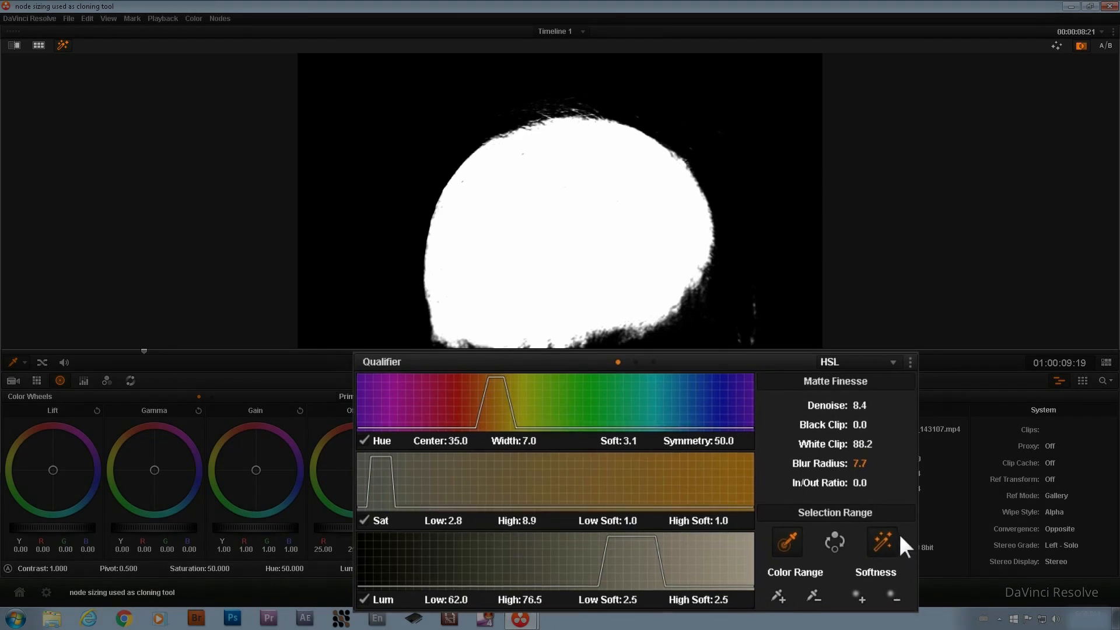
{"action": "left_click", "coordinate": [795, 525]}
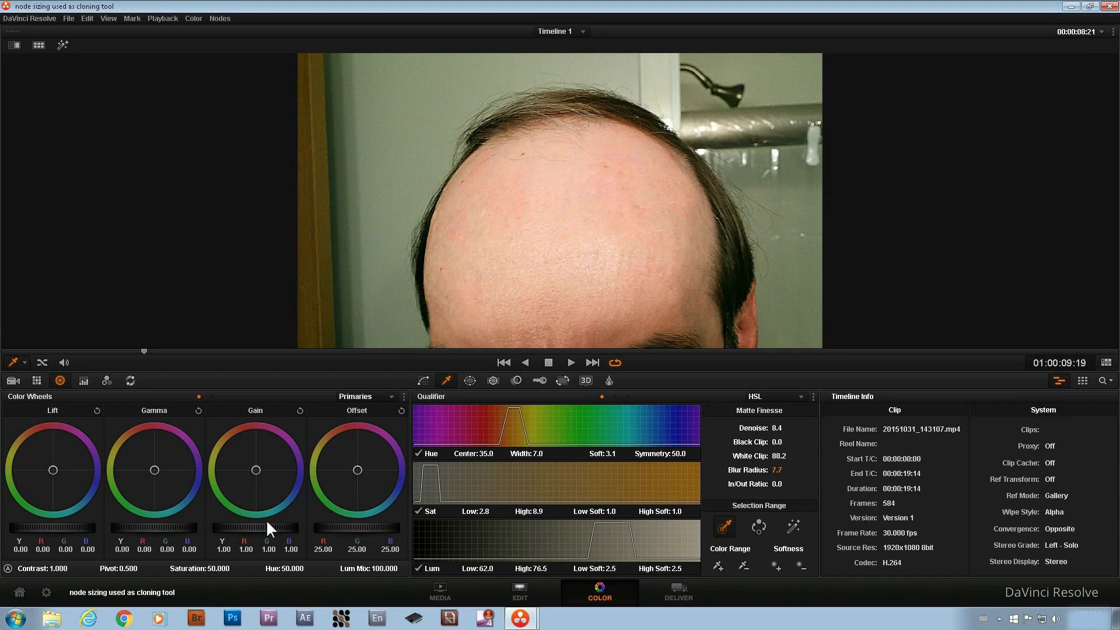
Step: Lower Midtone Detail on the skin node and inspect the forehead at Actual Size
{"action": "left_click", "coordinate": [36, 381]}
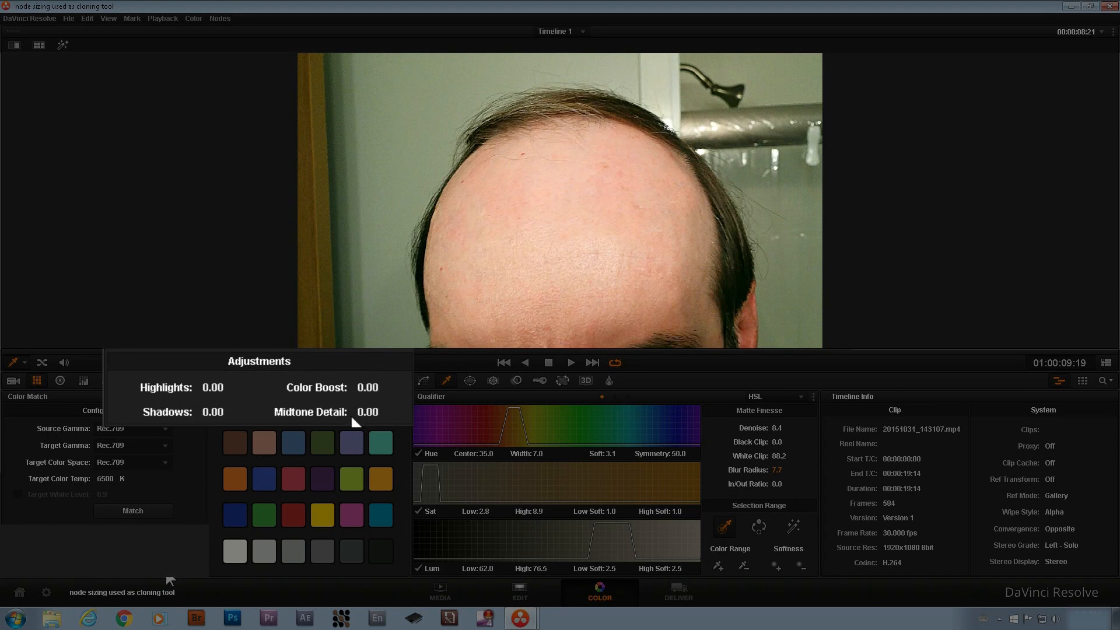
{"action": "left_click_drag", "start_coordinate": [354, 414], "coordinate": [394, 413]}
{"action": "right_click", "coordinate": [537, 221]}
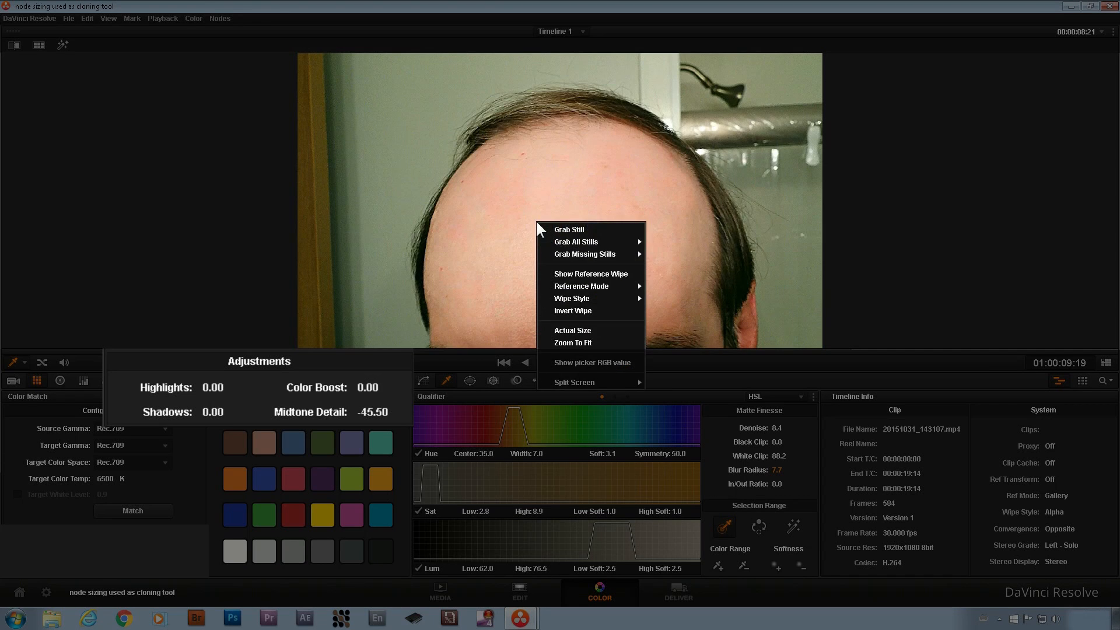
{"action": "left_click", "coordinate": [573, 342]}
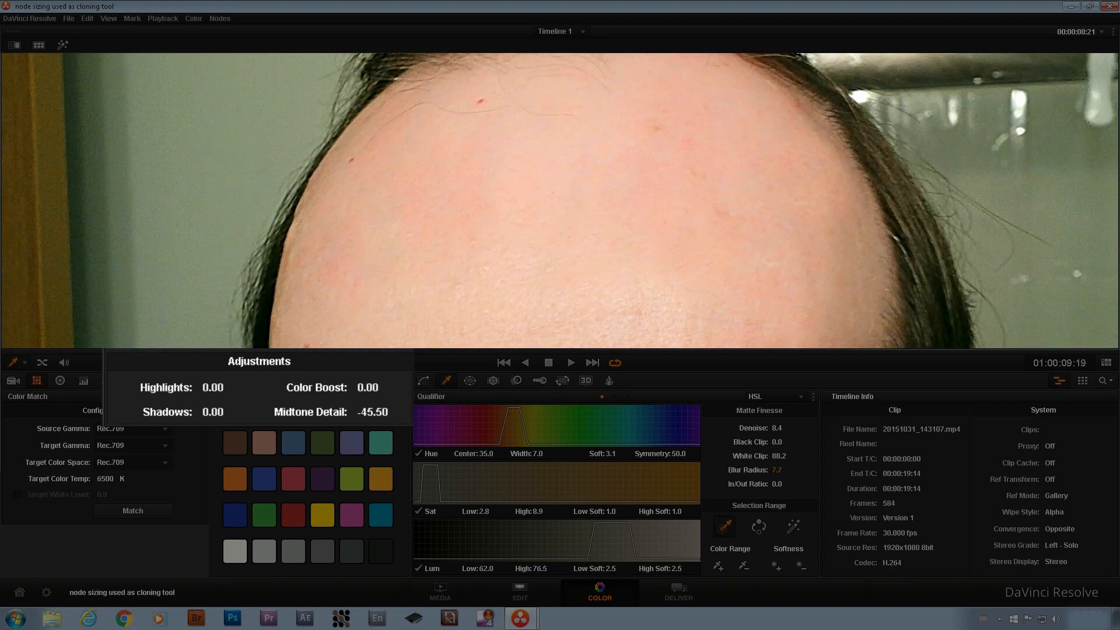
Step: Settle Midtone Detail at -43.50 after comparing textures, then Zoom To Fit the viewer
{"action": "left_click_drag", "start_coordinate": [372, 411], "coordinate": [385, 411]}
{"action": "left_click_drag", "start_coordinate": [388, 410], "coordinate": [392, 415]}
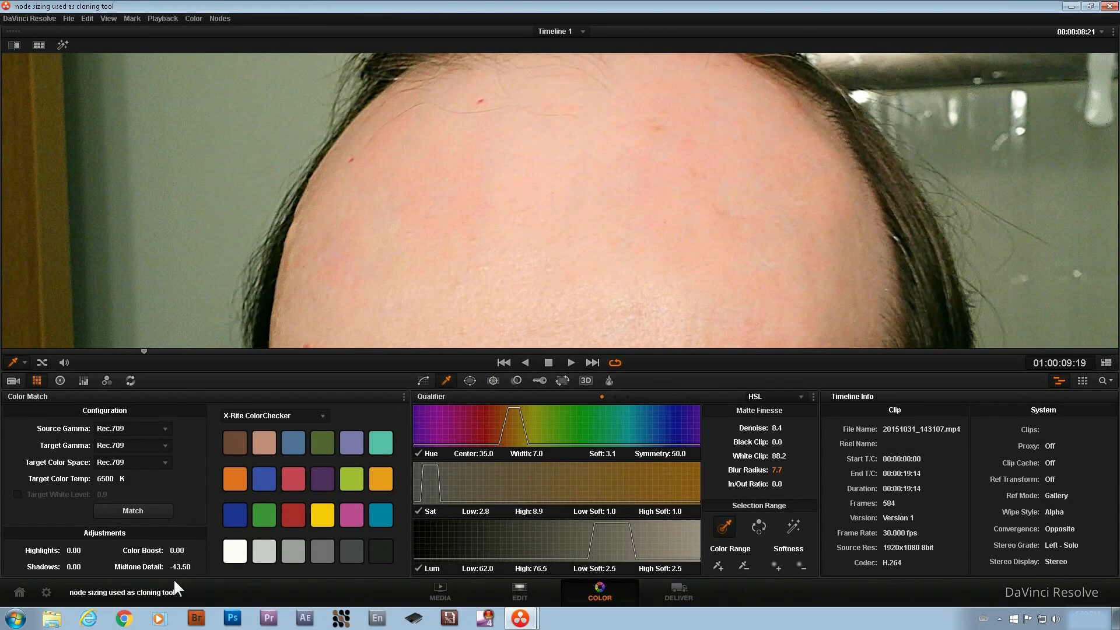
{"action": "right_click", "coordinate": [402, 228]}
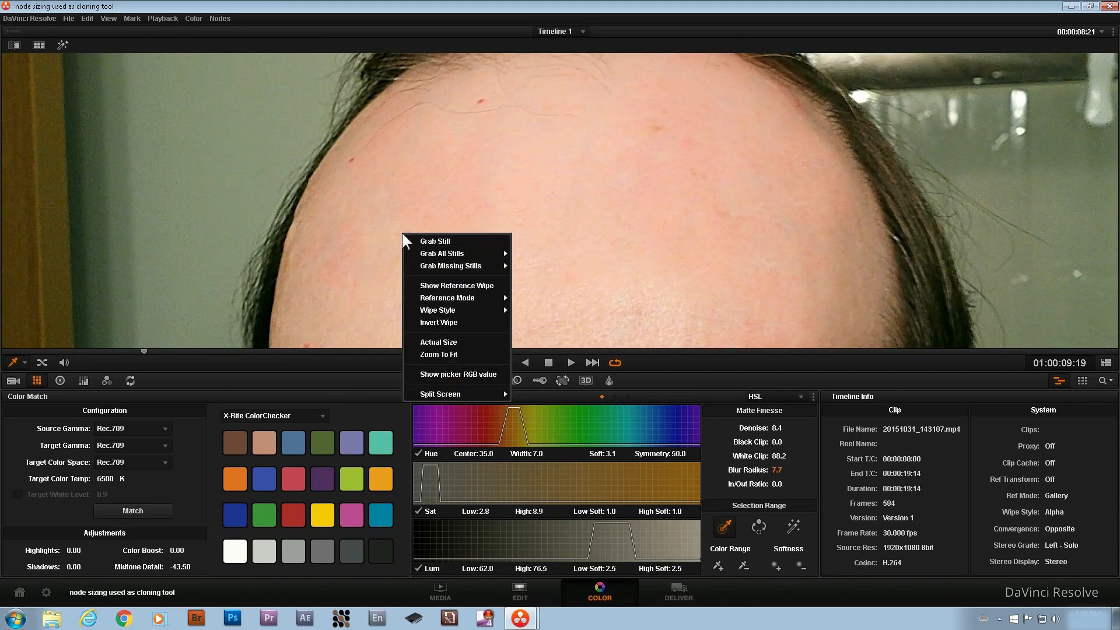
{"action": "left_click", "coordinate": [434, 353]}
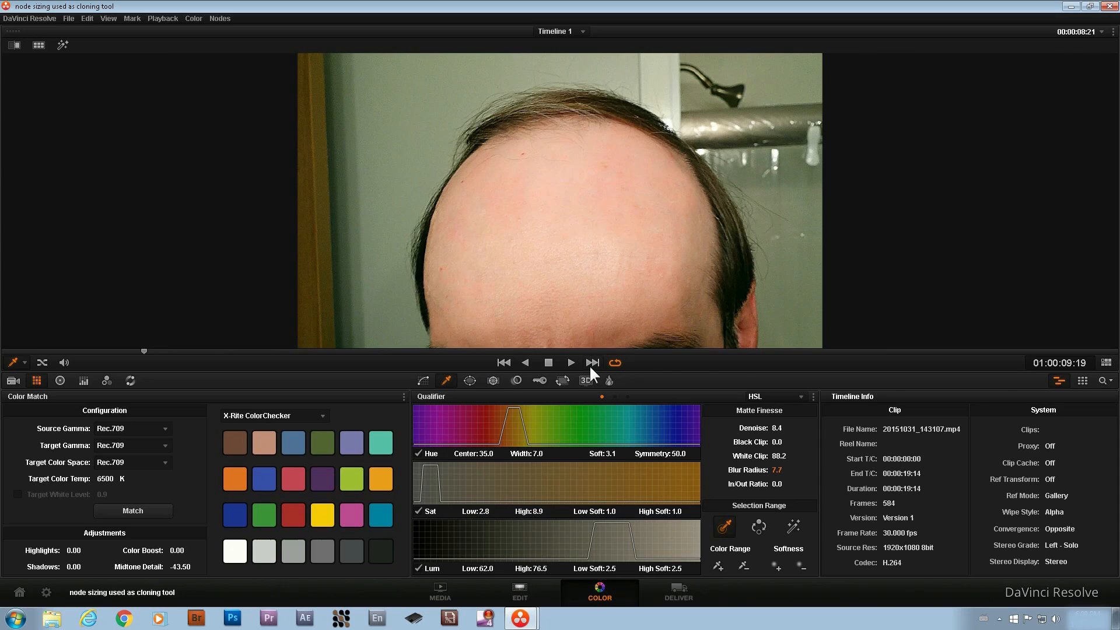
{"action": "key", "text": "space"}
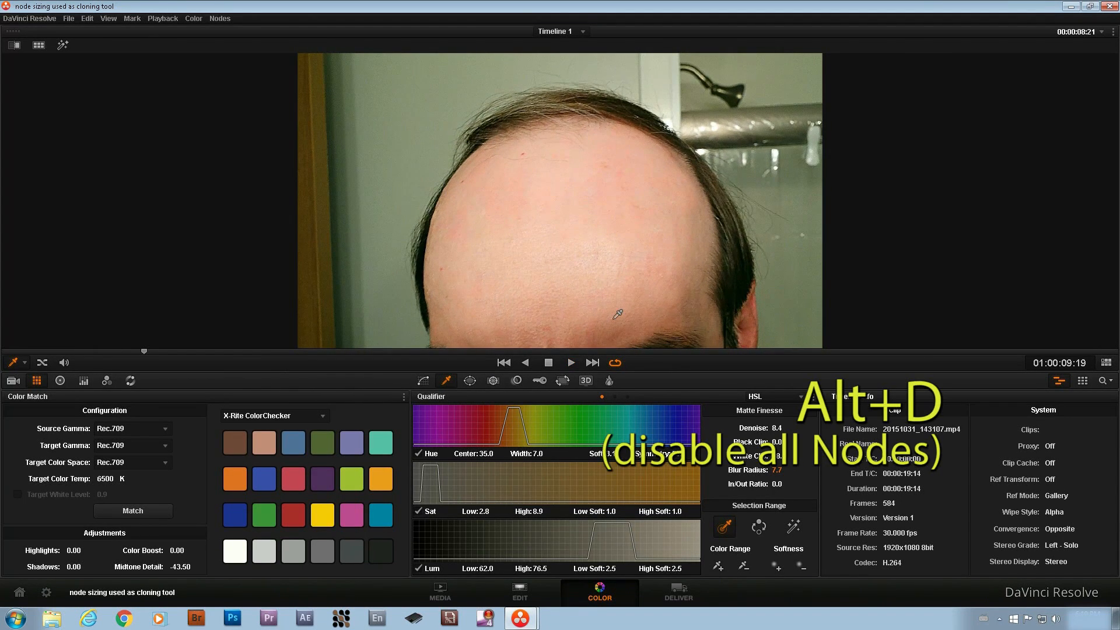
{"action": "key", "text": "alt+d"}
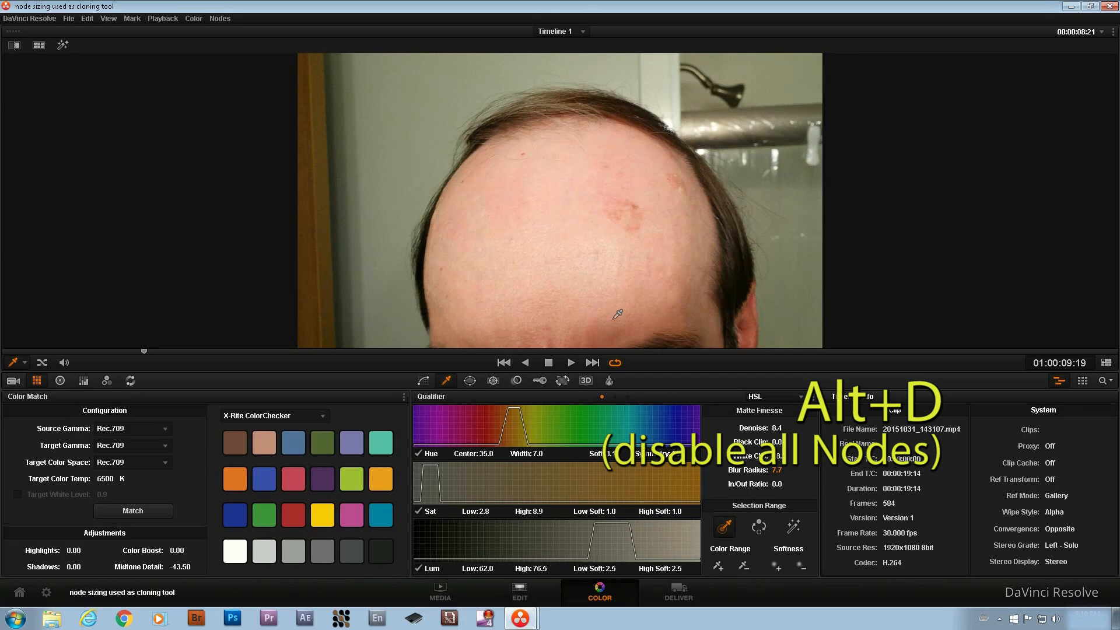
{"action": "key", "text": "alt+d"}
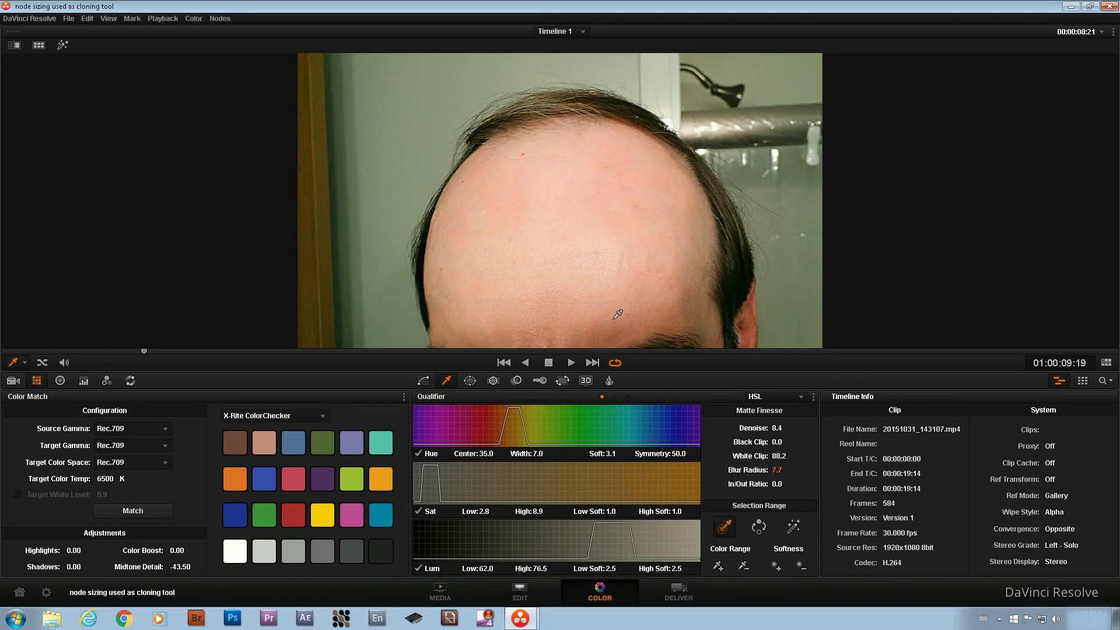